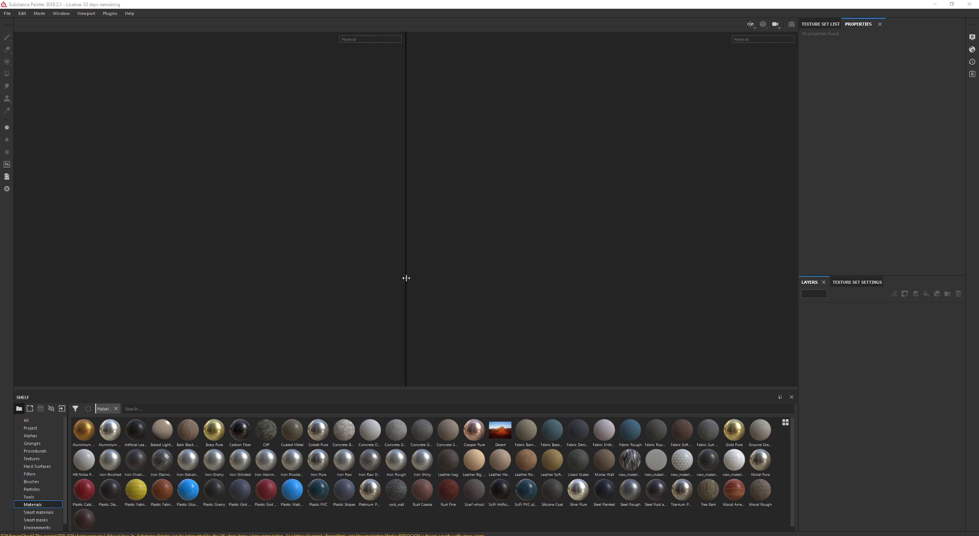
Enlarge the viewport area and start a new project from the File menu
left_click_drag(406, 278, 413, 291)
left_click_drag(393, 392, 393, 410)
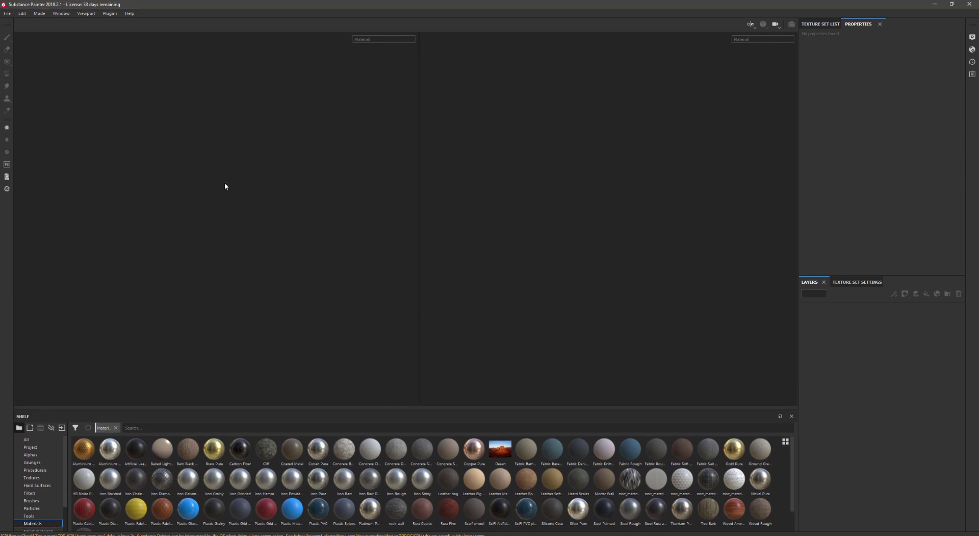
left_click(8, 13)
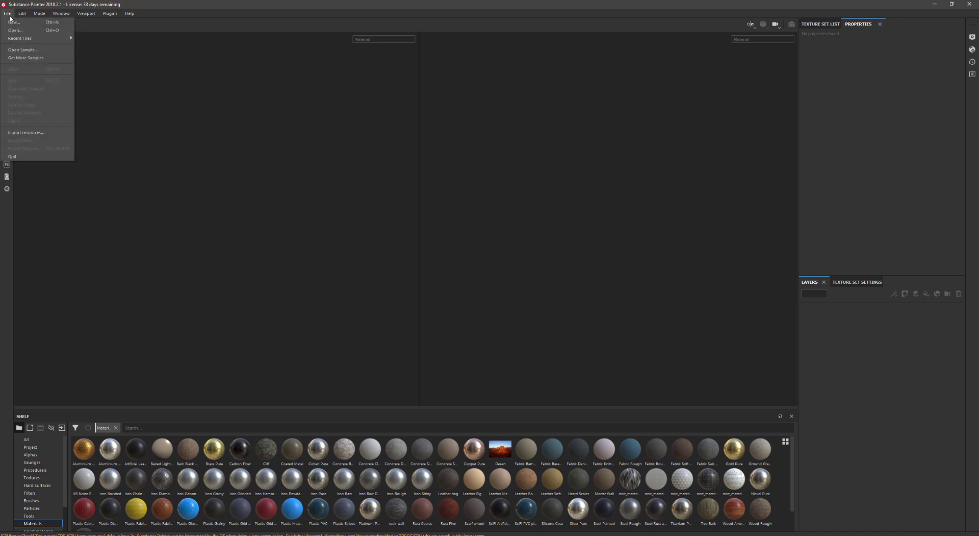
left_click(8, 14)
left_click(8, 13)
left_click(14, 22)
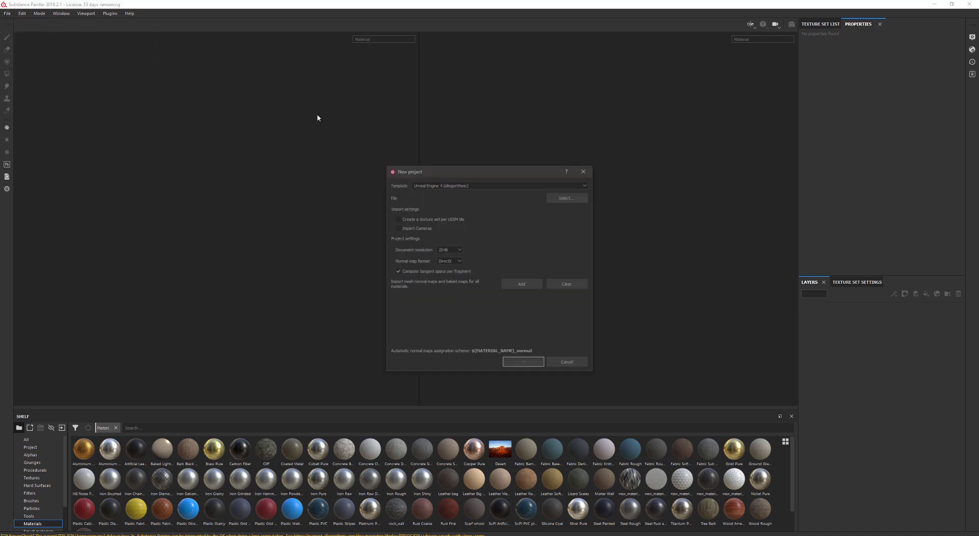
Keep the Unreal Engine 4 template and load tileplane.OBJ from the Zbrush folder as the mesh
left_click_drag(436, 170, 305, 170)
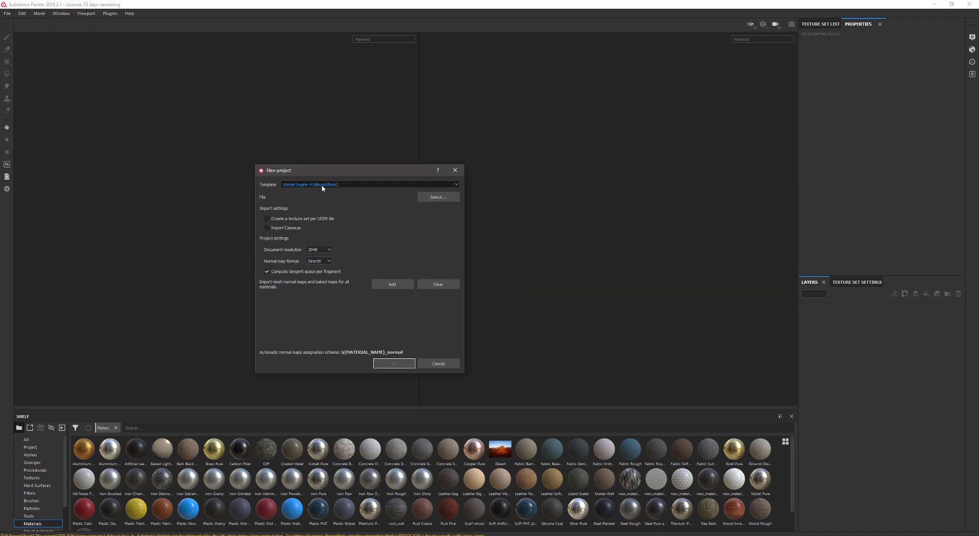
left_click(322, 186)
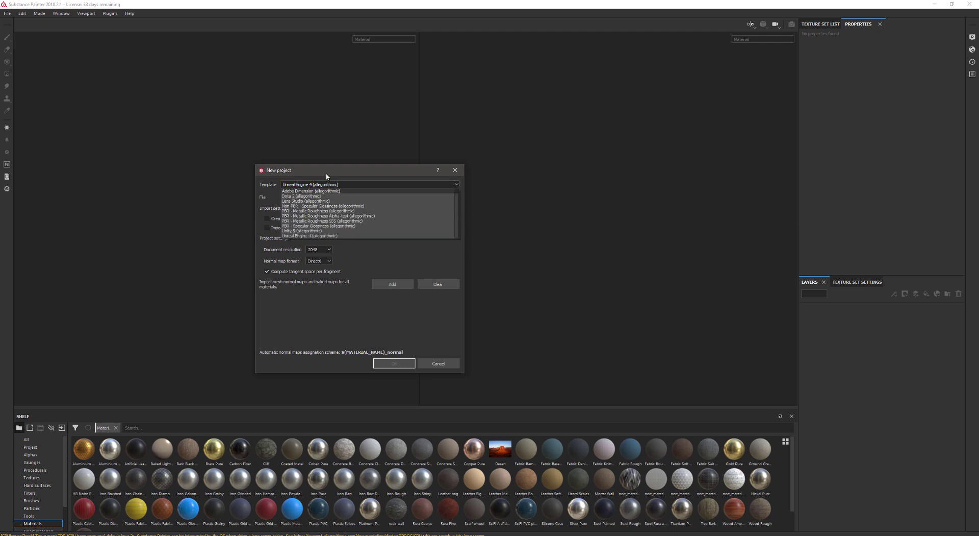
left_click(327, 177)
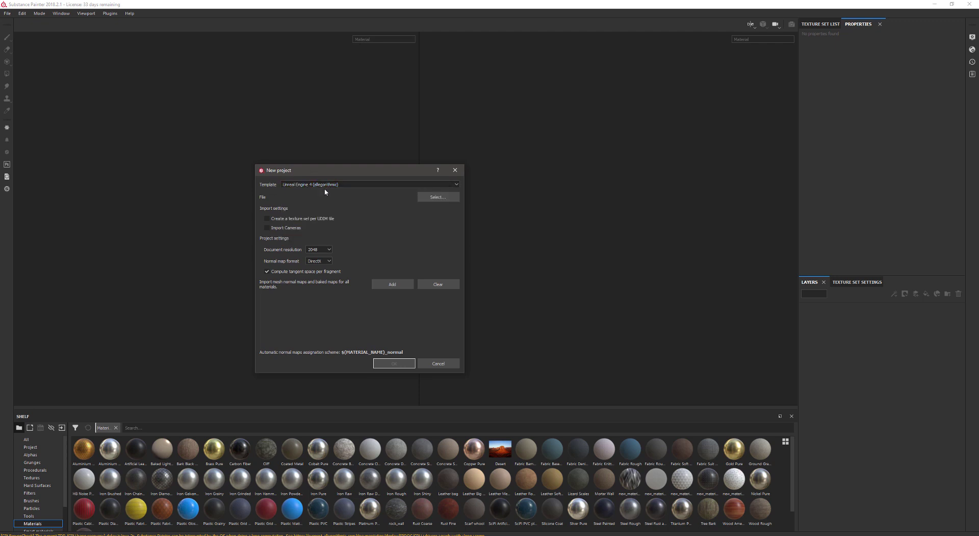
left_click(437, 197)
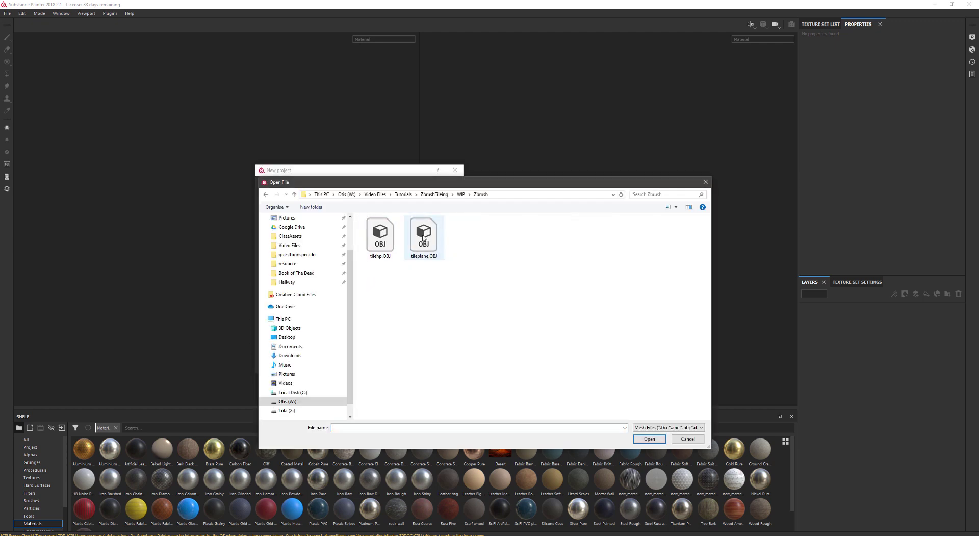
double_click(427, 240)
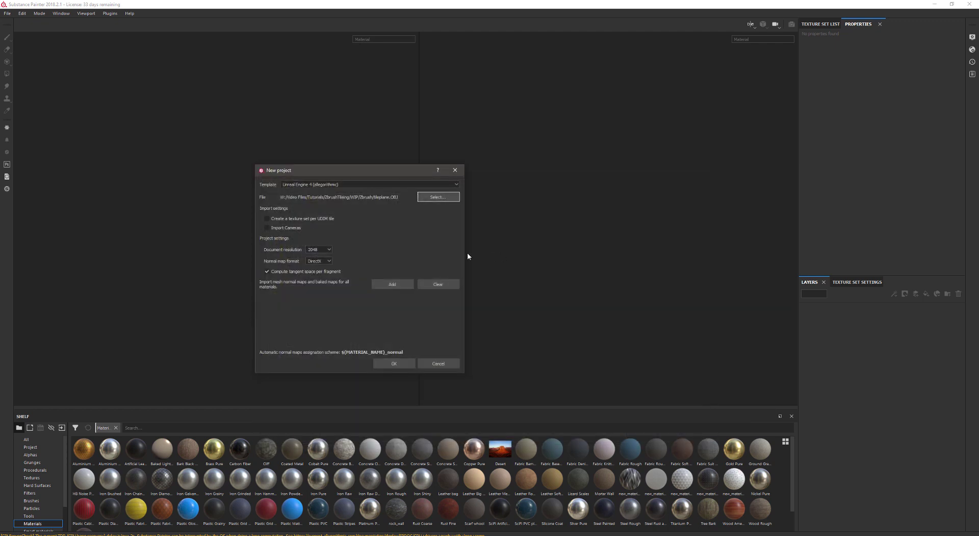
Create the project and frame the tile plane in the 2D and 3D views
left_click(432, 357)
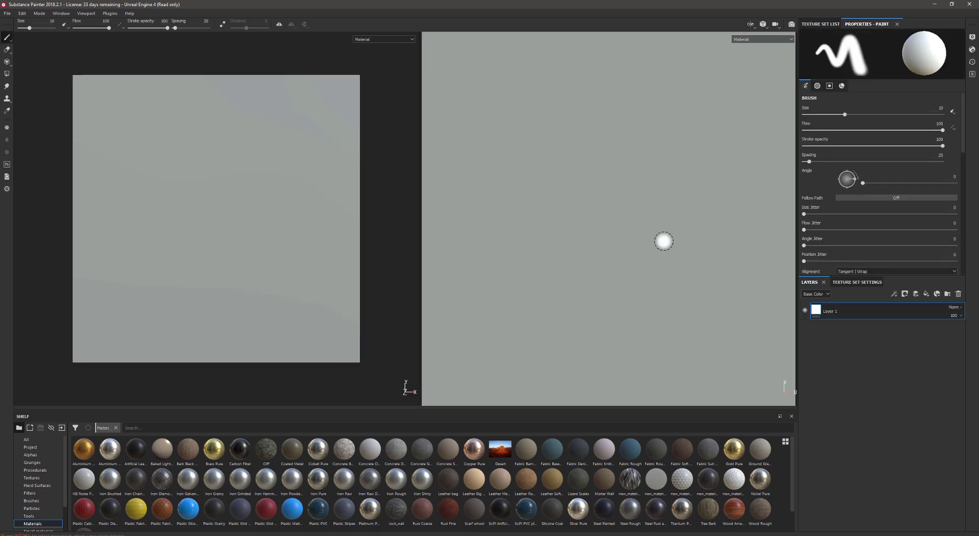
right_click_drag(664, 240, 560, 179, "alt")
mouse_move(465, 127)
middle_mouse_down("alt")
mouse_move(446, 145)
mouse_move(368, 144)
mouse_move(420, 145)
middle_mouse_up("alt")
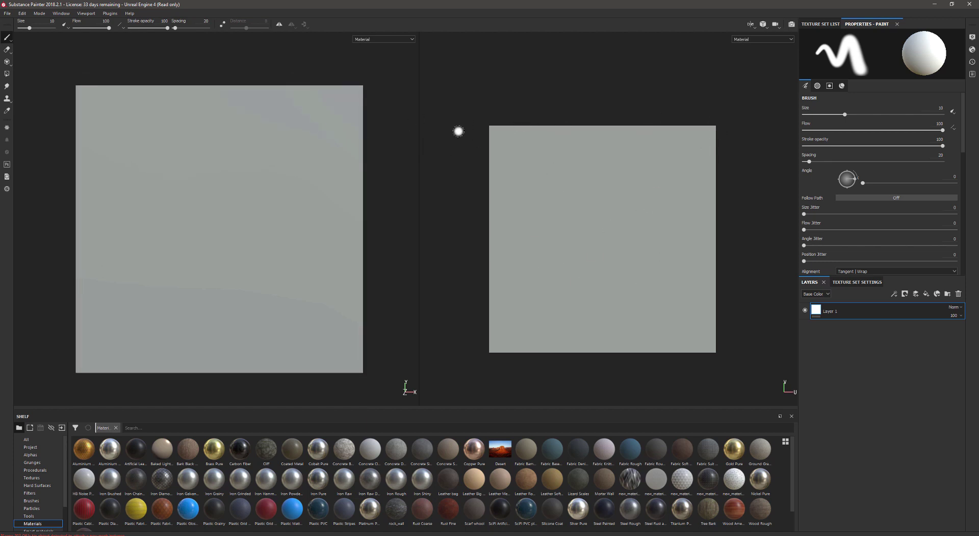
mouse_move(286, 160)
middle_mouse_down("alt")
mouse_move(297, 160)
mouse_move(290, 170)
middle_mouse_up("alt")
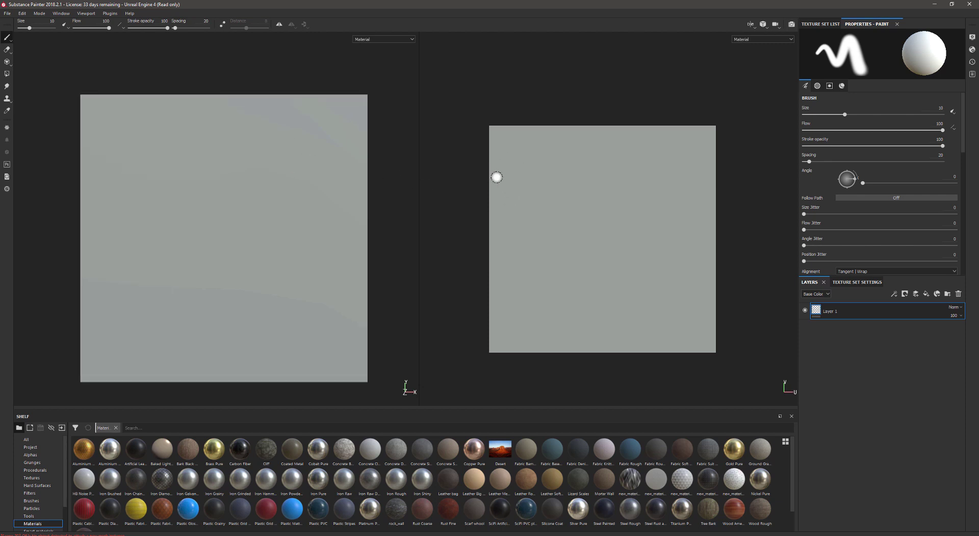
left_click_drag(419, 186, 447, 186)
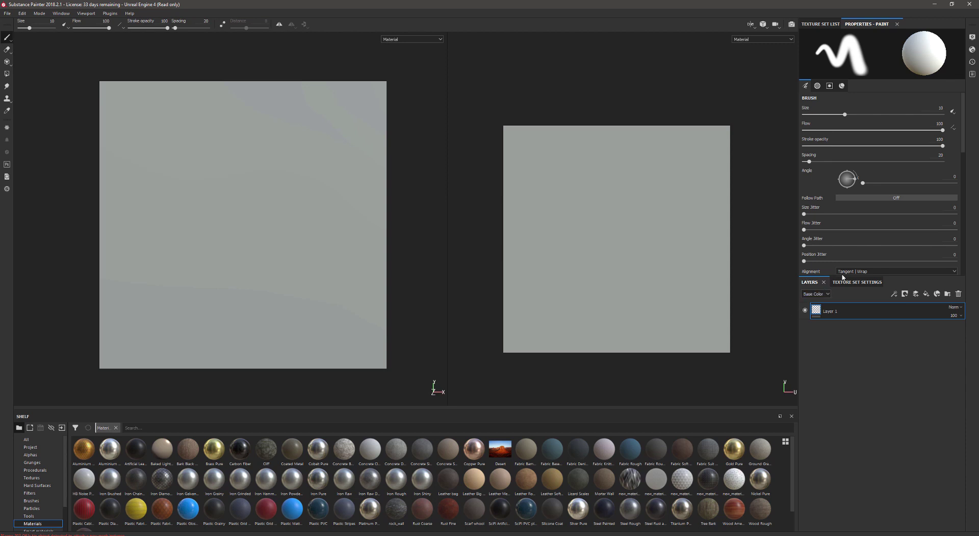
Add tilehp.OBJ as the high-definition mesh in the bake settings
left_click(862, 281)
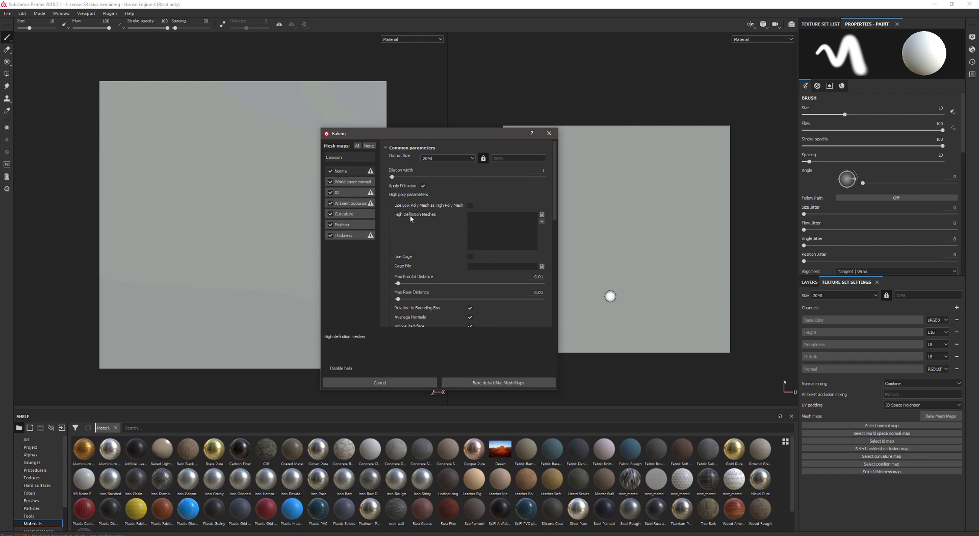
left_click(541, 214)
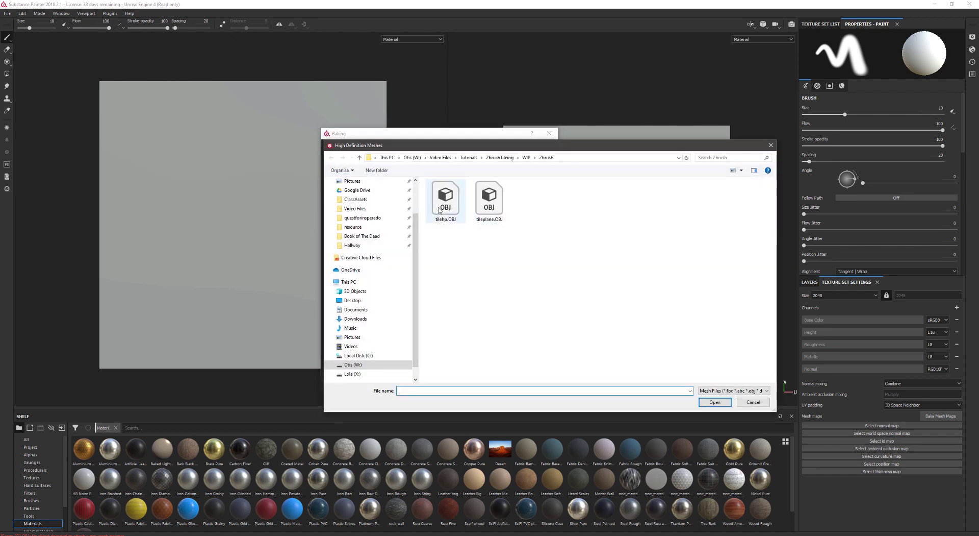
left_click(445, 200)
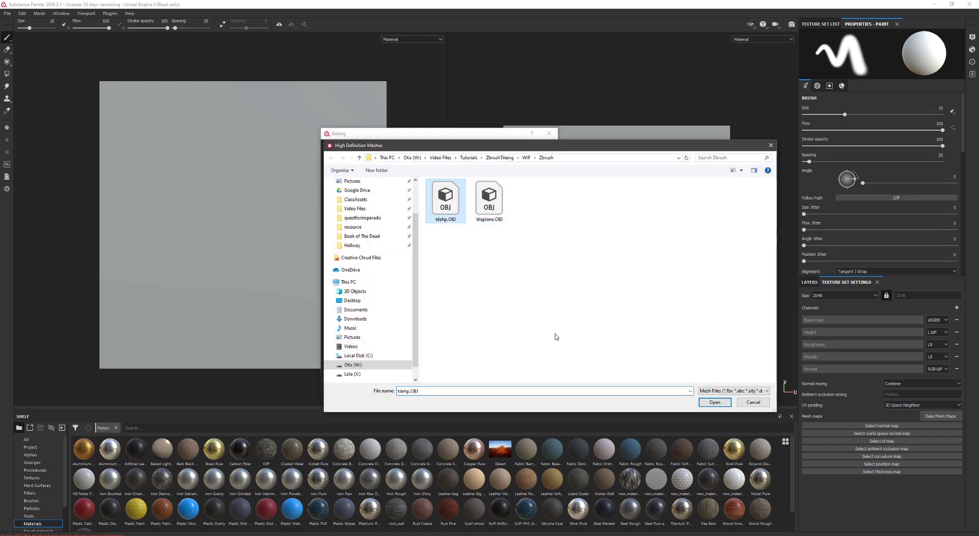
left_click(713, 405)
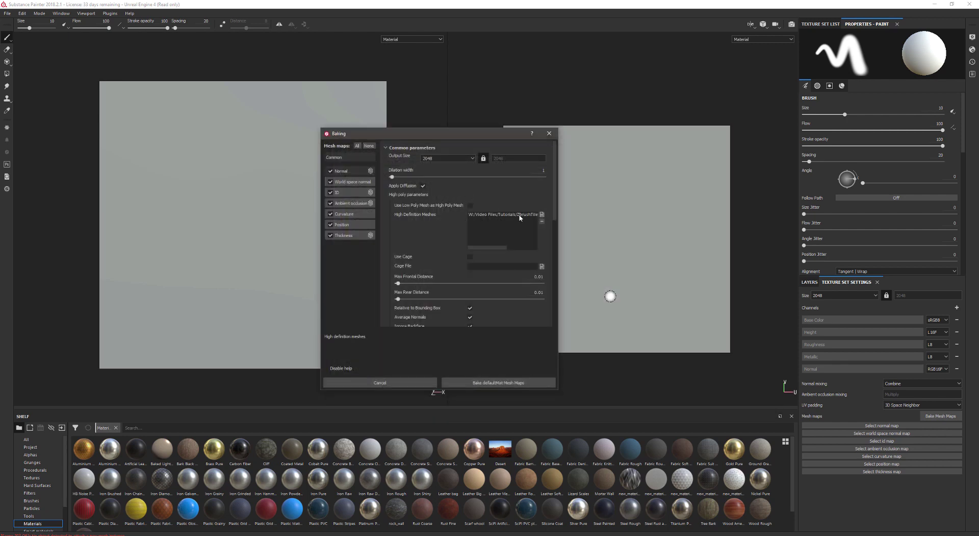
Set the bake output size to 512 and bake the defaultMat mesh maps
scroll(449, 244, "down", 5)
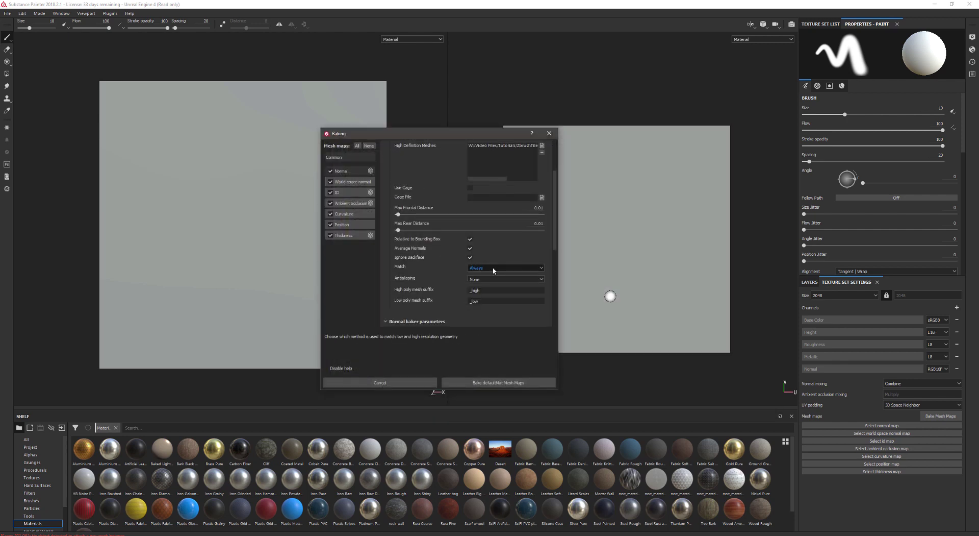
scroll(381, 259, "up", 5)
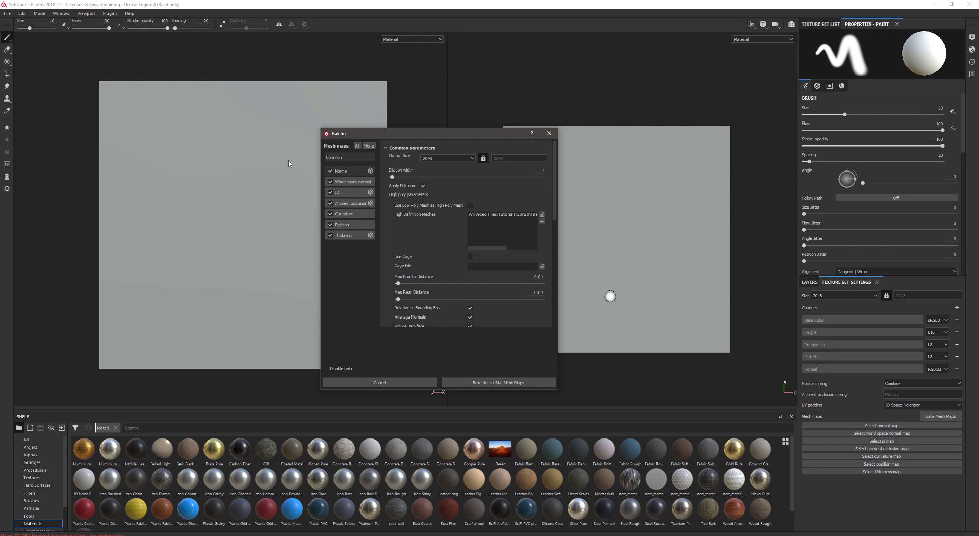
left_click(435, 163)
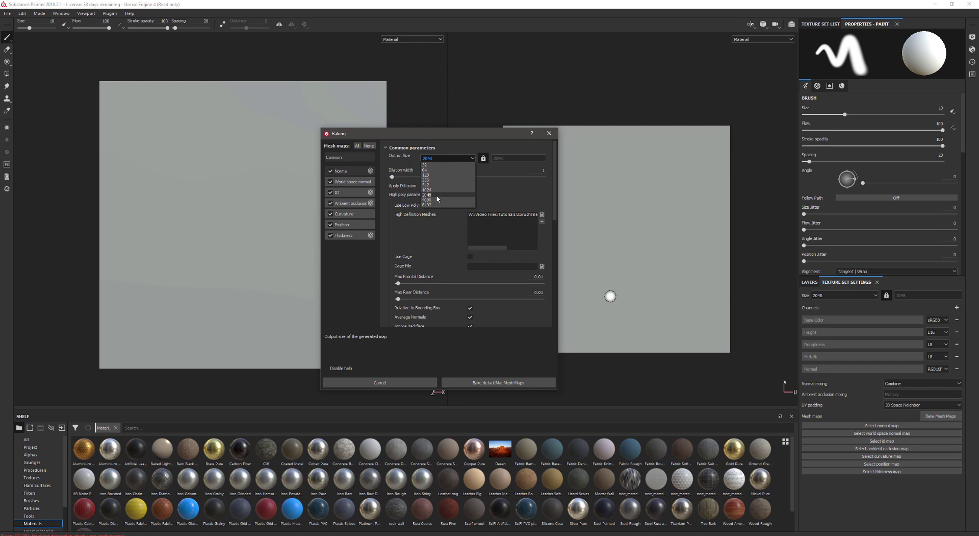
left_click(429, 186)
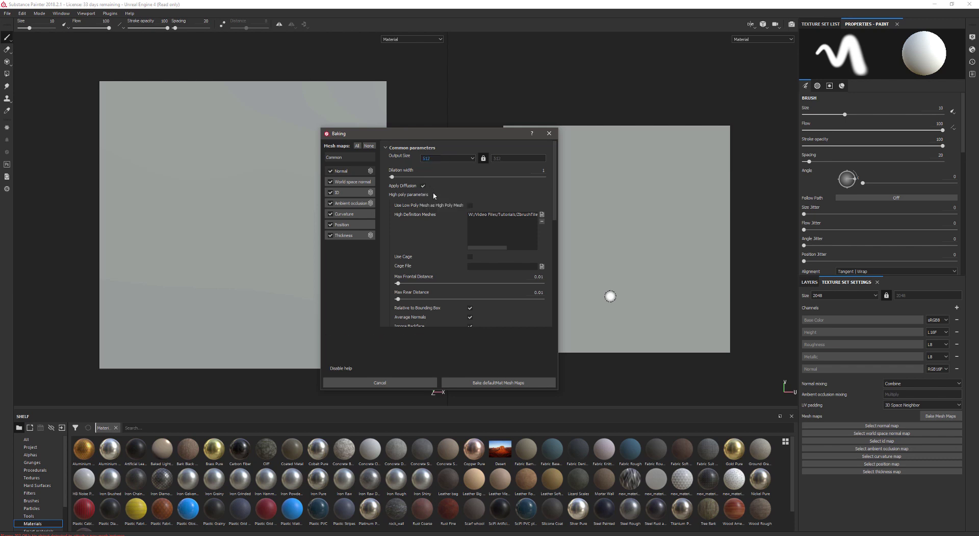
scroll(434, 194, "down", 4)
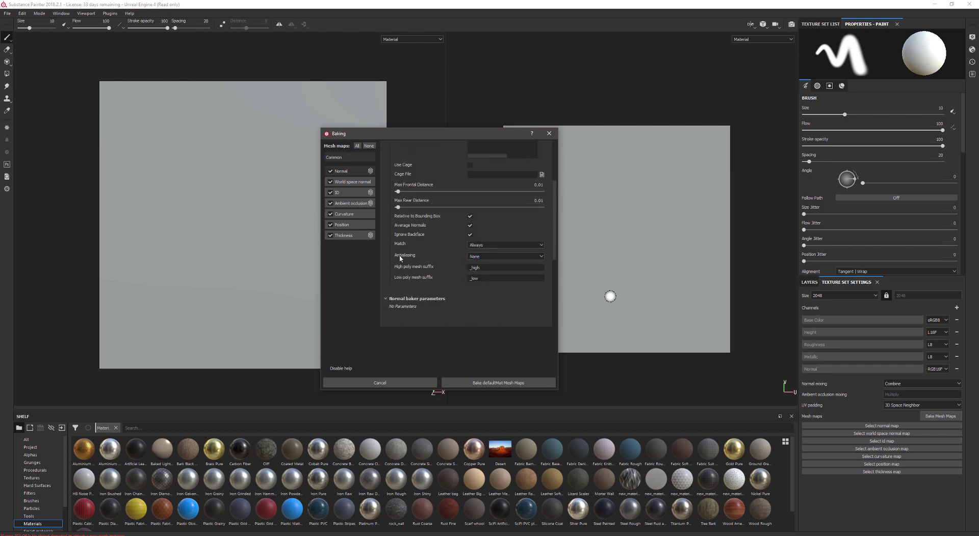
scroll(411, 239, "up", 4)
left_click(495, 382)
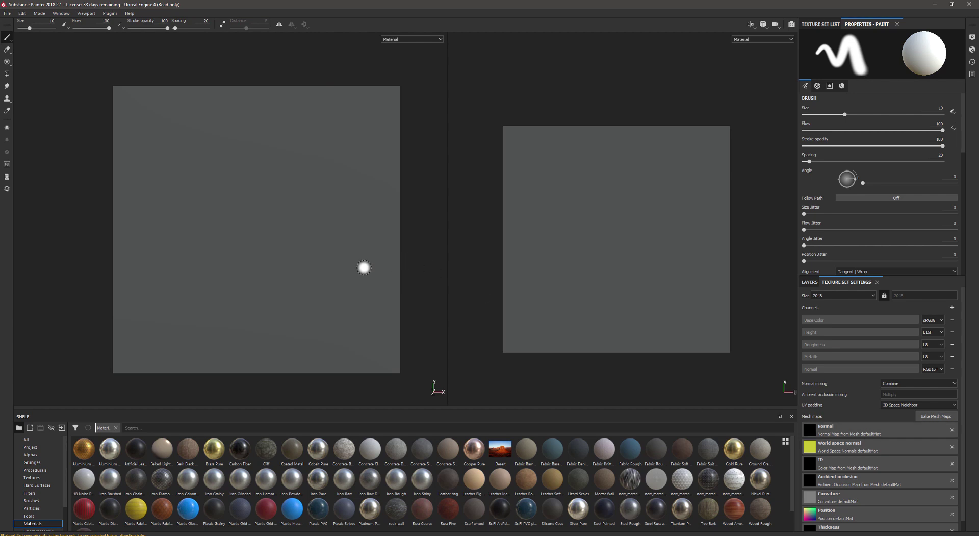
Rebake the mesh maps with max frontal distance 0.04 and max rear distance 0.045
left_click(936, 416)
scroll(510, 245, "down", 2)
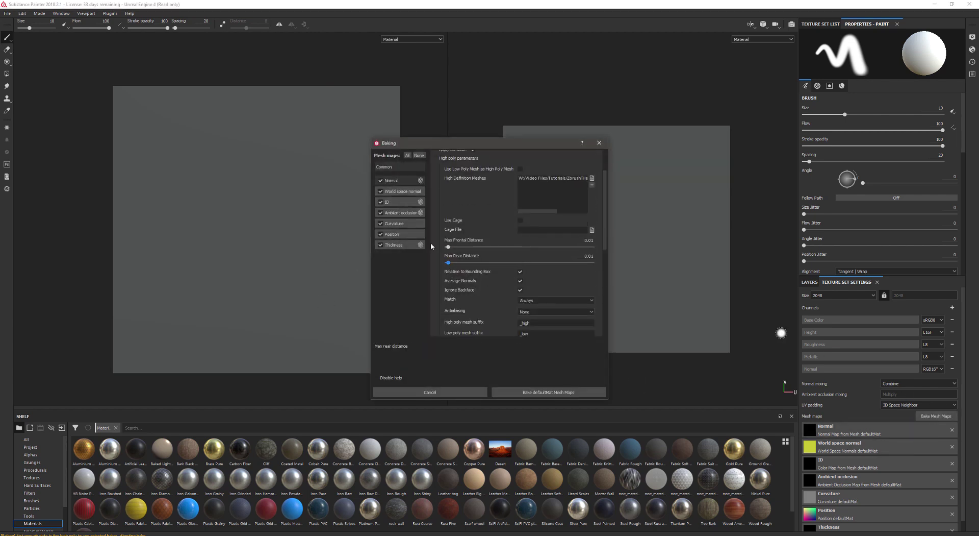
scroll(541, 214, "up", 2)
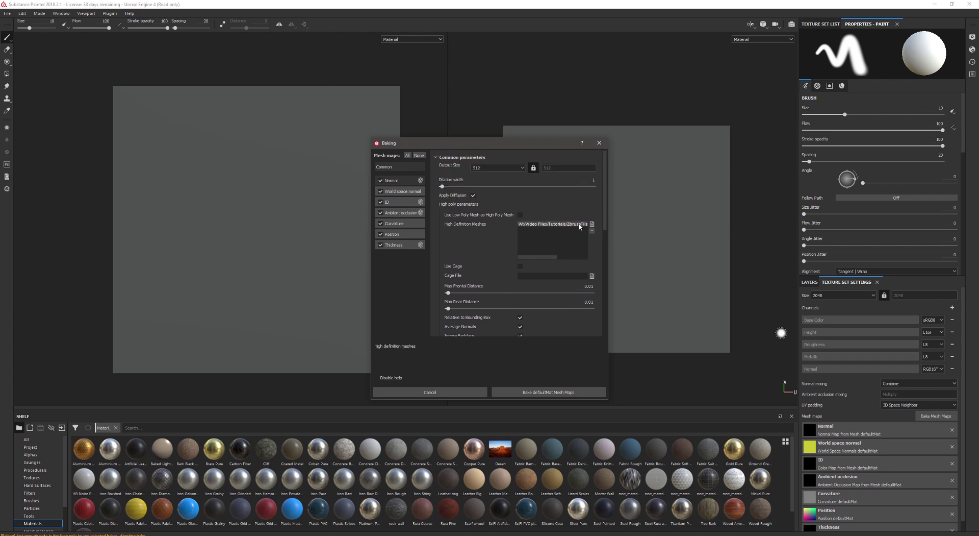
left_click_drag(554, 259, 533, 260)
scroll(491, 241, "down", 2)
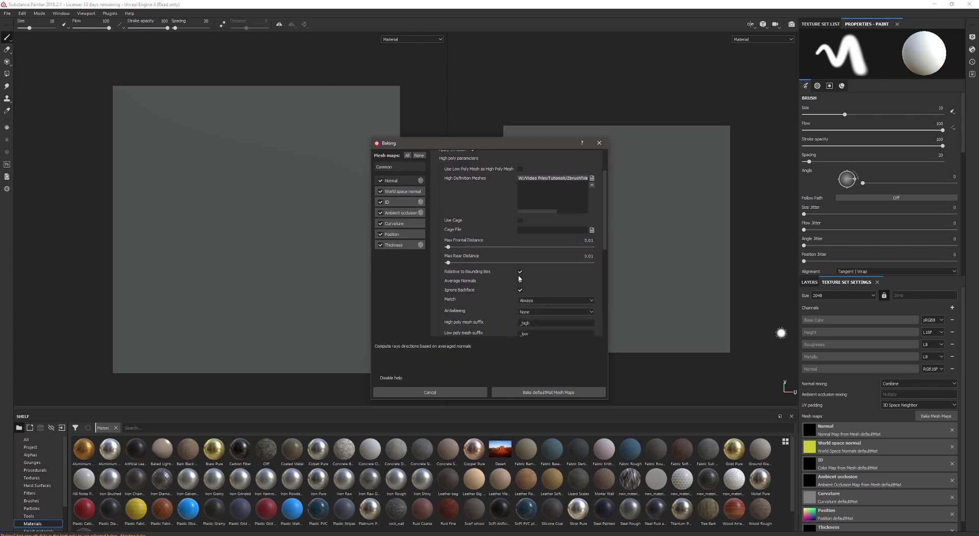
scroll(524, 278, "down", 2)
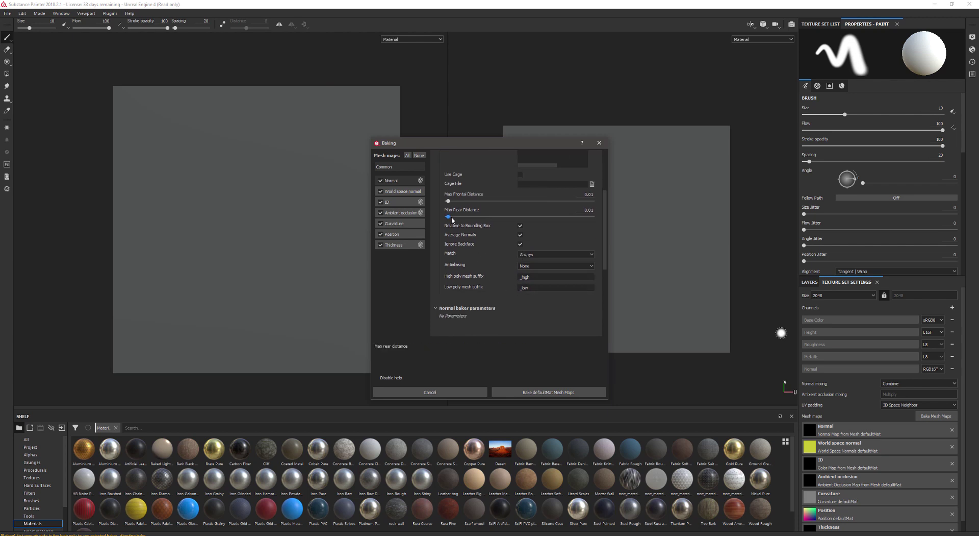
left_click_drag(451, 220, 452, 201)
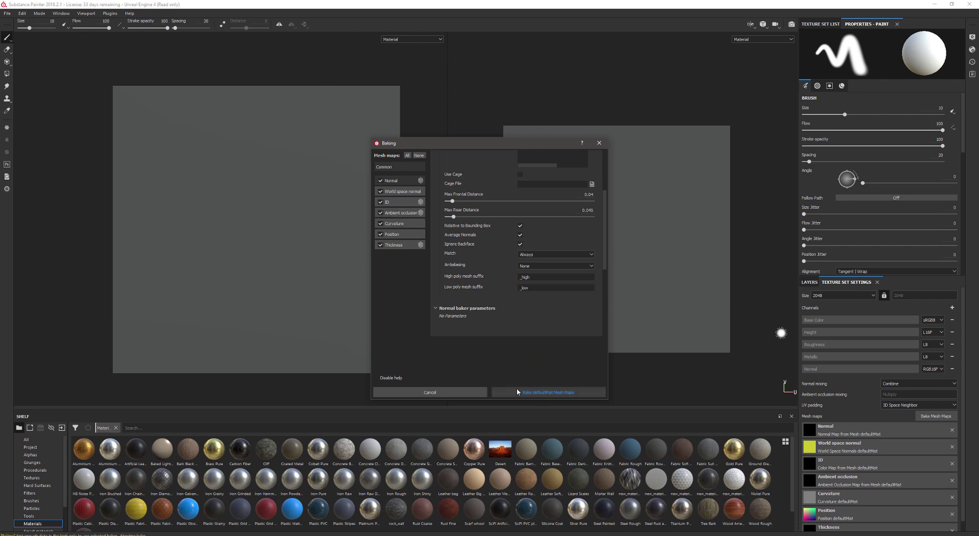
left_click(541, 393)
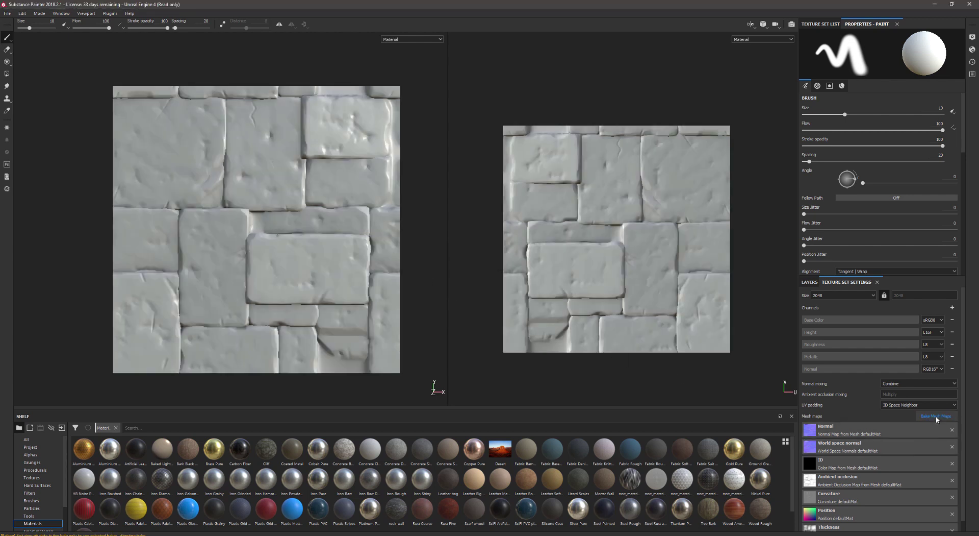
Rebake with max frontal distance 0.135 and max rear distance 0.13
scroll(452, 292, "down", 1)
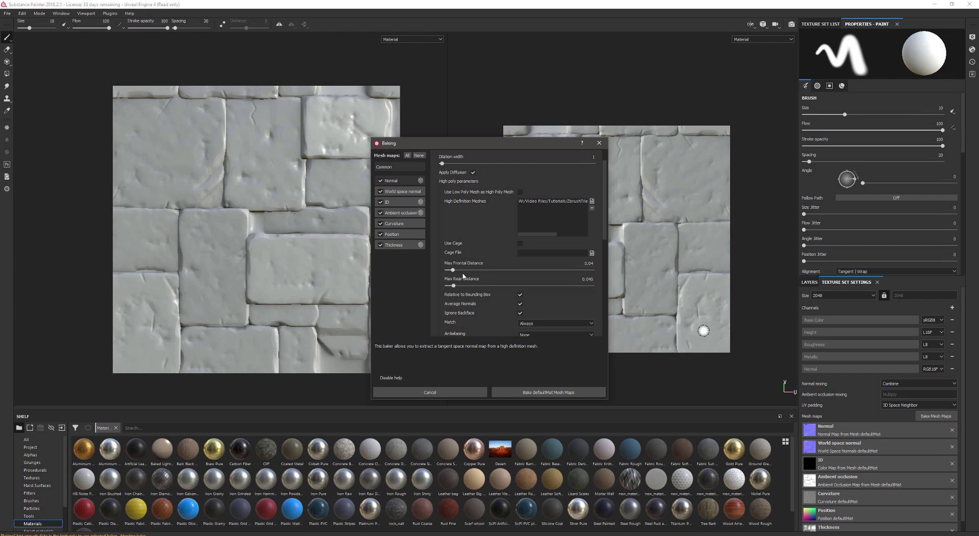
left_click_drag(439, 142, 500, 121)
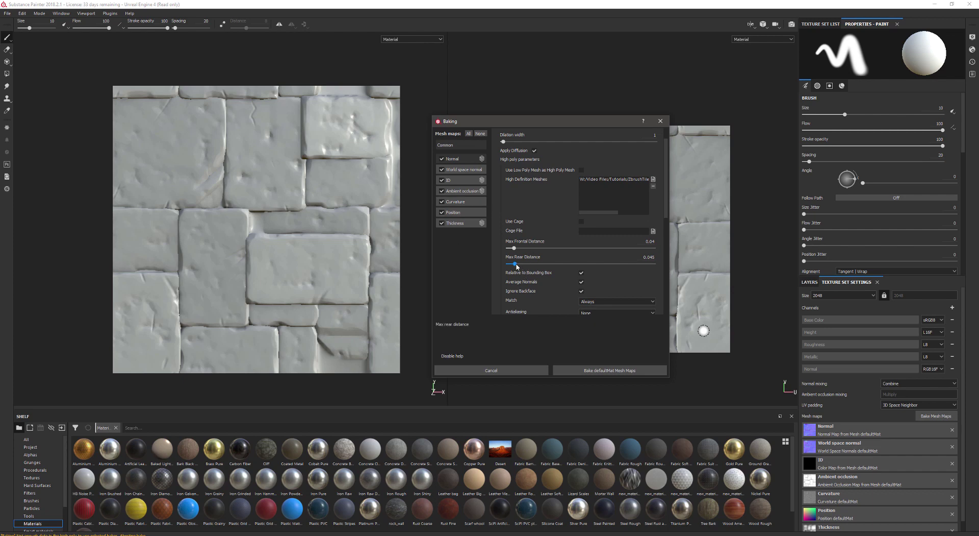
scroll(515, 251, "up", 1)
scroll(515, 250, "up", 5)
scroll(524, 264, "up", 5)
scroll(525, 248, "up", 2)
scroll(526, 264, "up", 3)
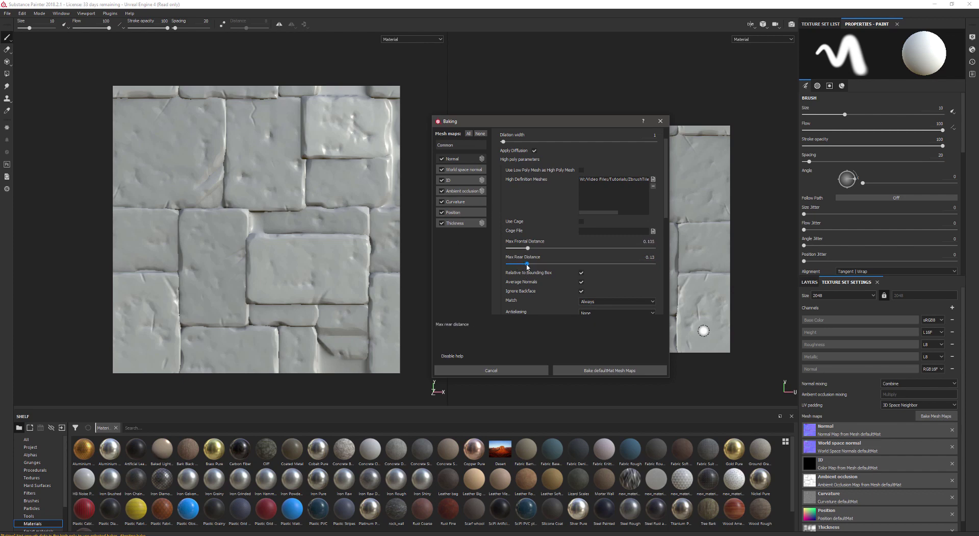
left_click(586, 370)
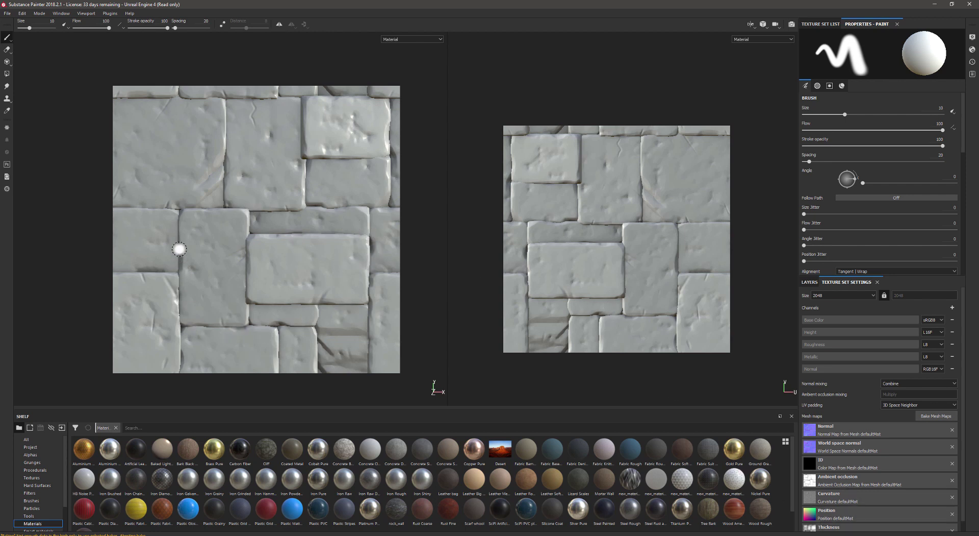
Start a 2048 bake using Subsampling 4x4 antialiasing
left_click(936, 416)
left_click_drag(466, 138, 433, 139)
left_click(452, 163)
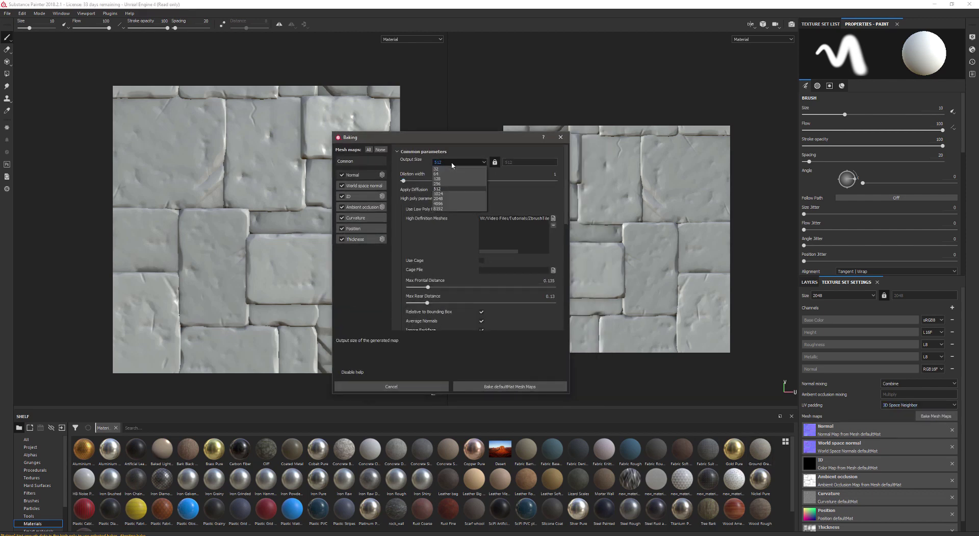
scroll(458, 257, "down", 5)
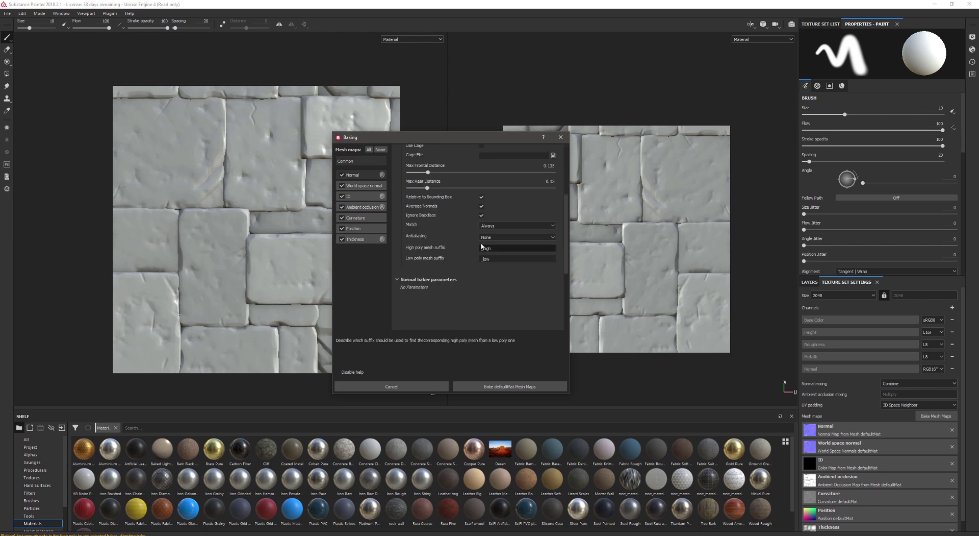
left_click(517, 238)
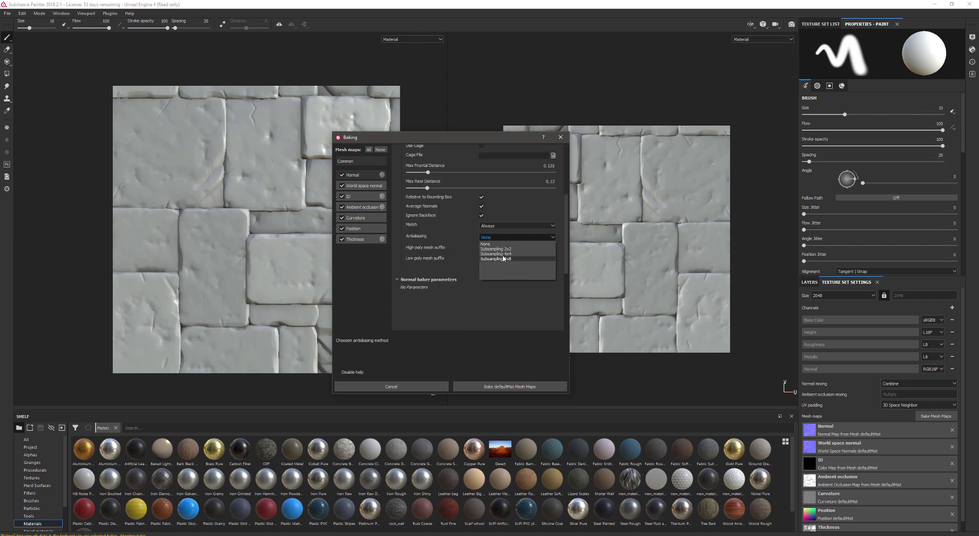
left_click(500, 253)
scroll(474, 240, "up", 4)
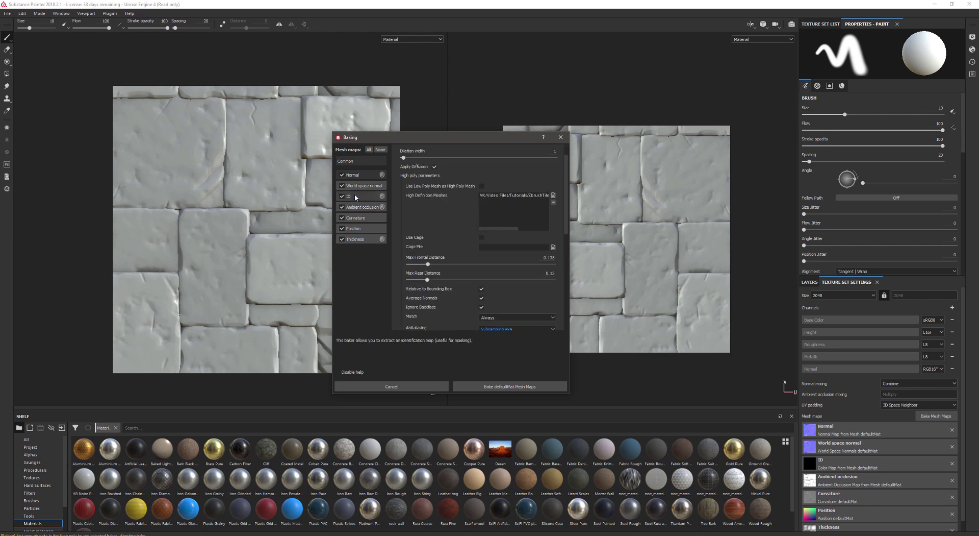
scroll(464, 219, "up", 3)
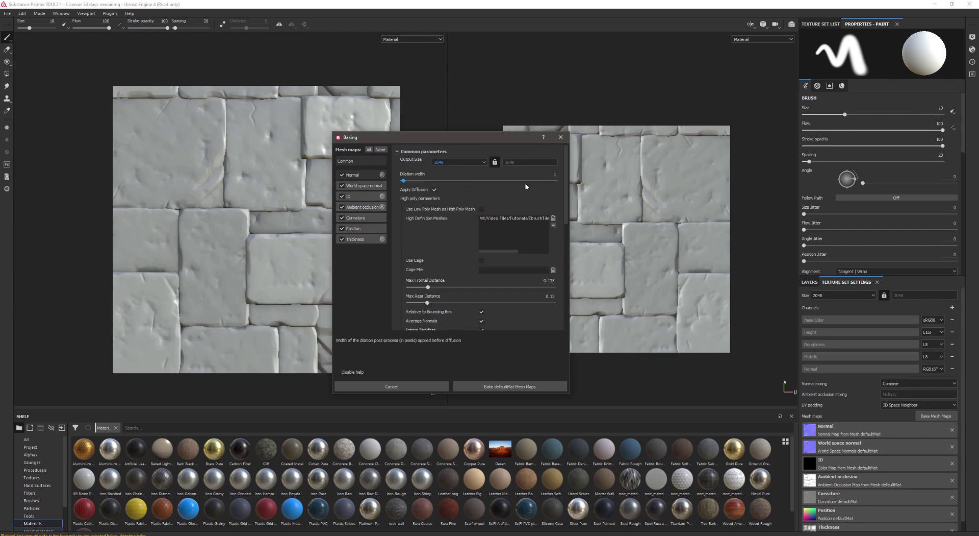
left_click(478, 389)
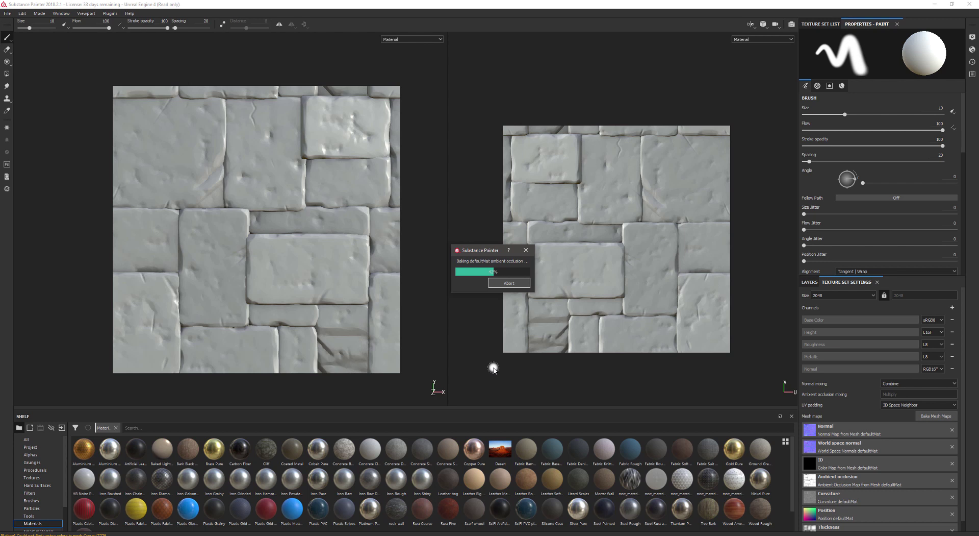
Abort the running bake and enlarge the viewports to a tilted view of the plane
left_click(498, 283)
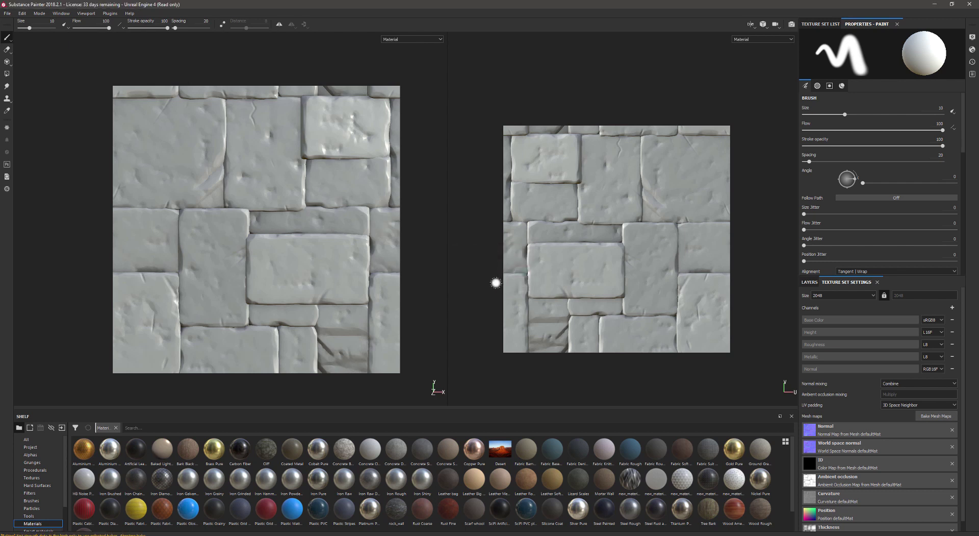
mouse_move(423, 214)
left_mouse_down("alt")
mouse_move(446, 219)
mouse_move(460, 180)
mouse_move(408, 166)
mouse_move(415, 157)
mouse_move(413, 212)
mouse_move(428, 213)
mouse_move(416, 212)
left_mouse_up("alt")
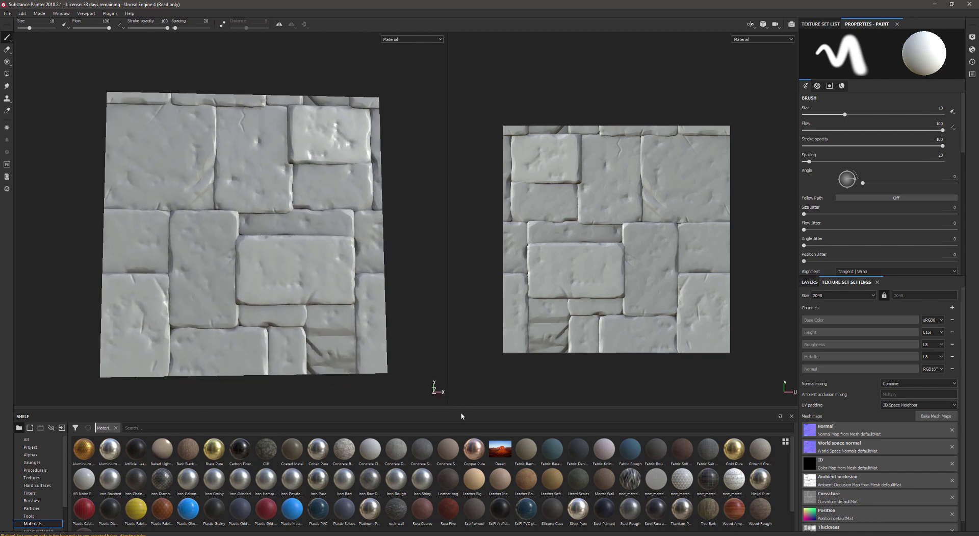
left_click_drag(463, 408, 463, 431)
left_click_drag(437, 282, 426, 242, "alt")
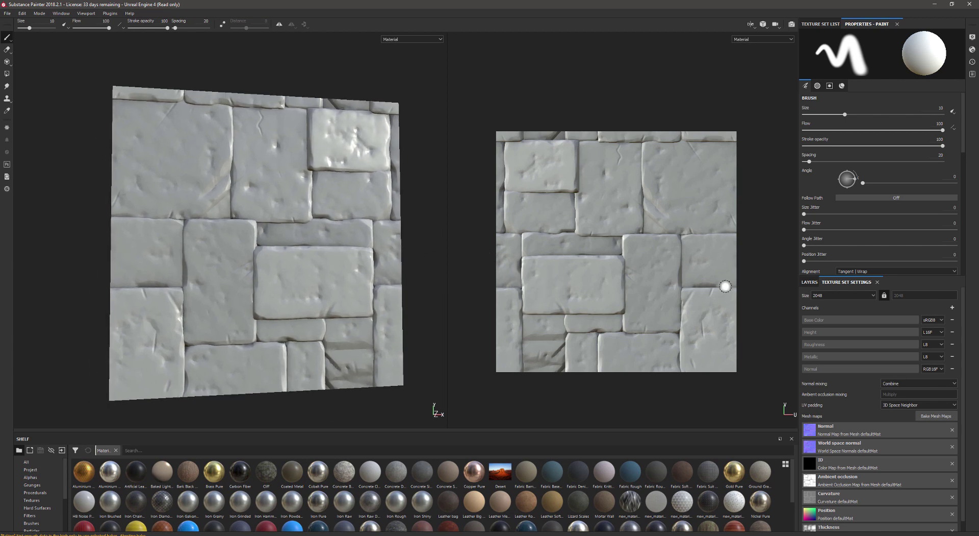
Add a new empty Layer 2 in the enlarged layer stack
left_click(810, 281)
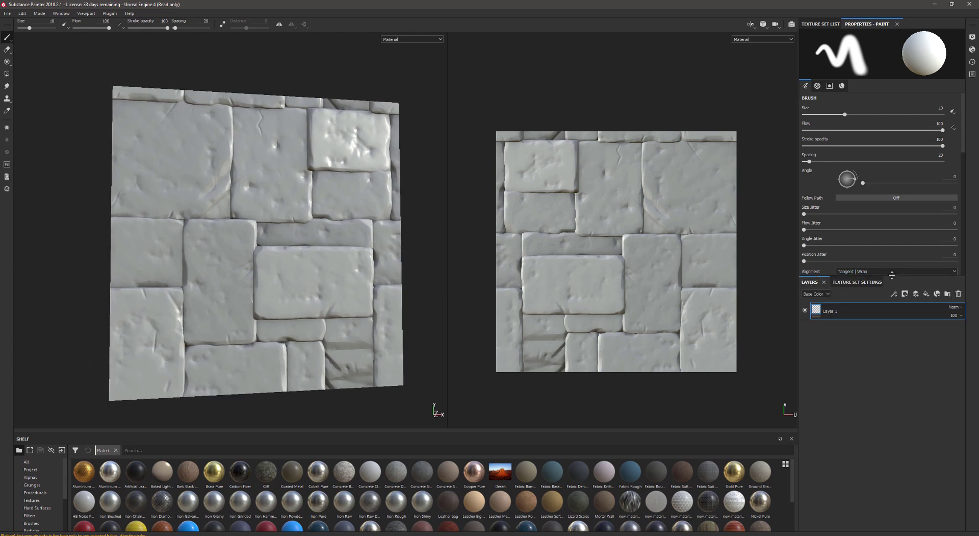
left_click_drag(892, 274, 893, 230)
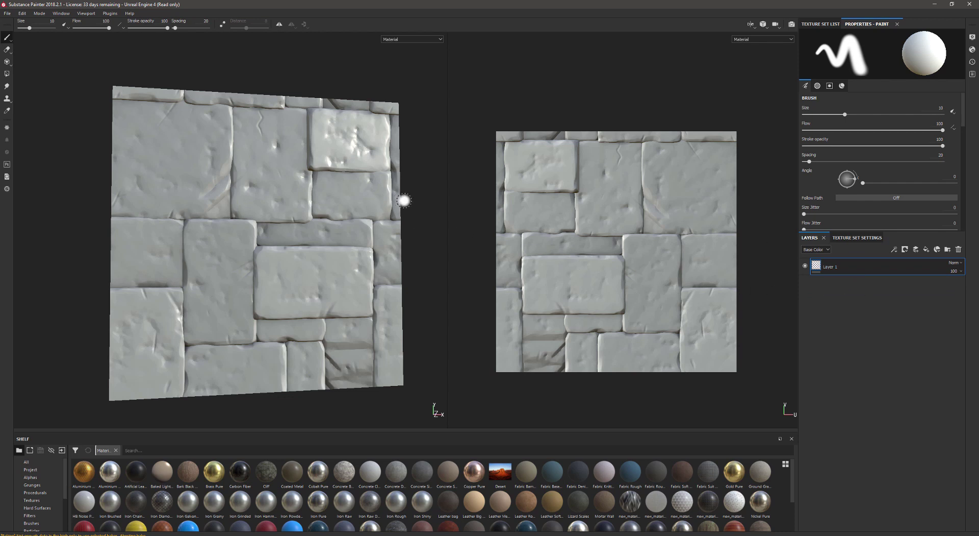
left_click_drag(409, 201, 409, 240, "alt")
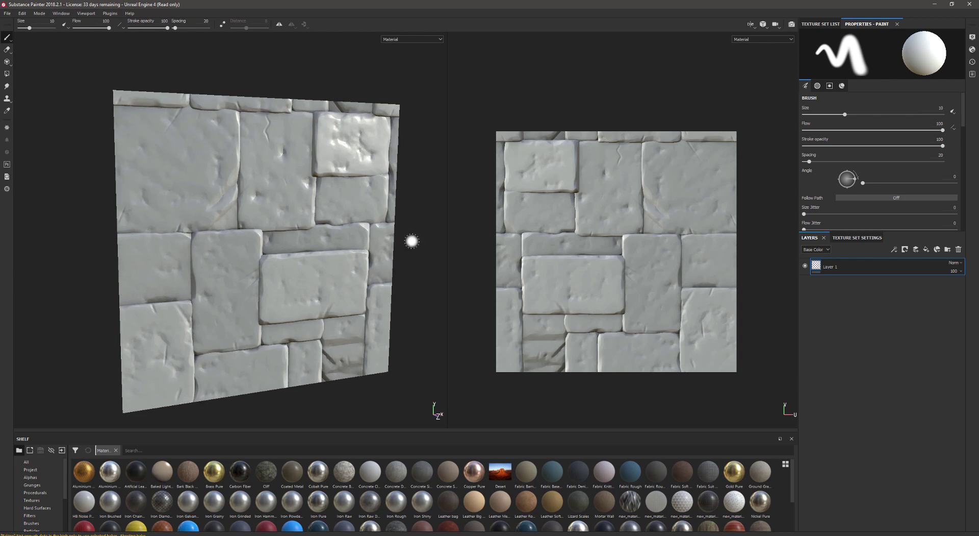
left_click(916, 252)
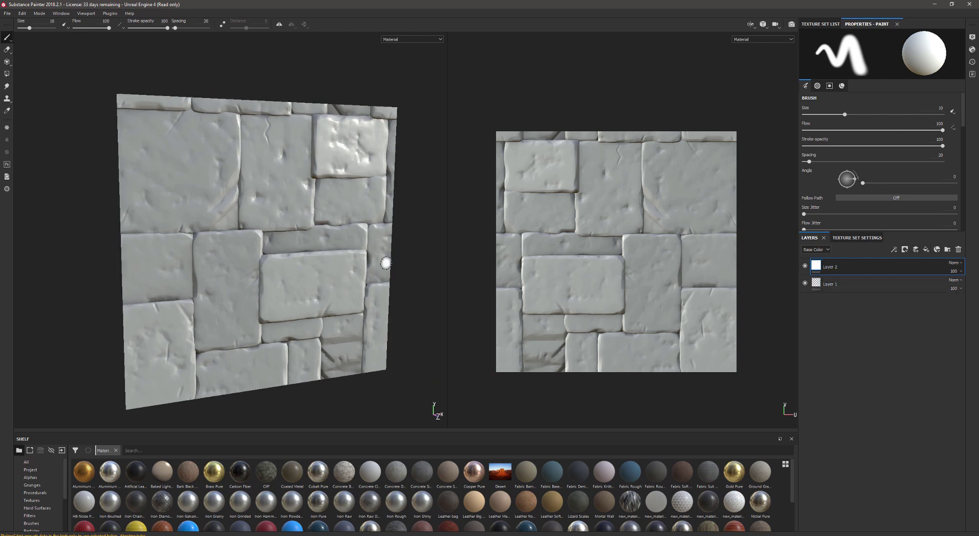
Add a fill to Layer 2 with its height and metallic channels disabled
right_click(817, 266)
left_click(850, 500)
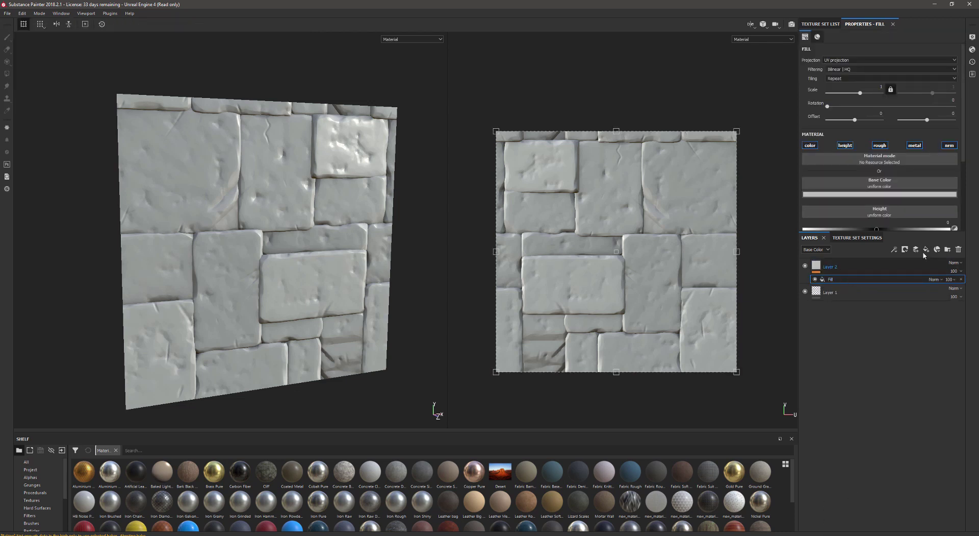
left_click(844, 146)
left_click(915, 146)
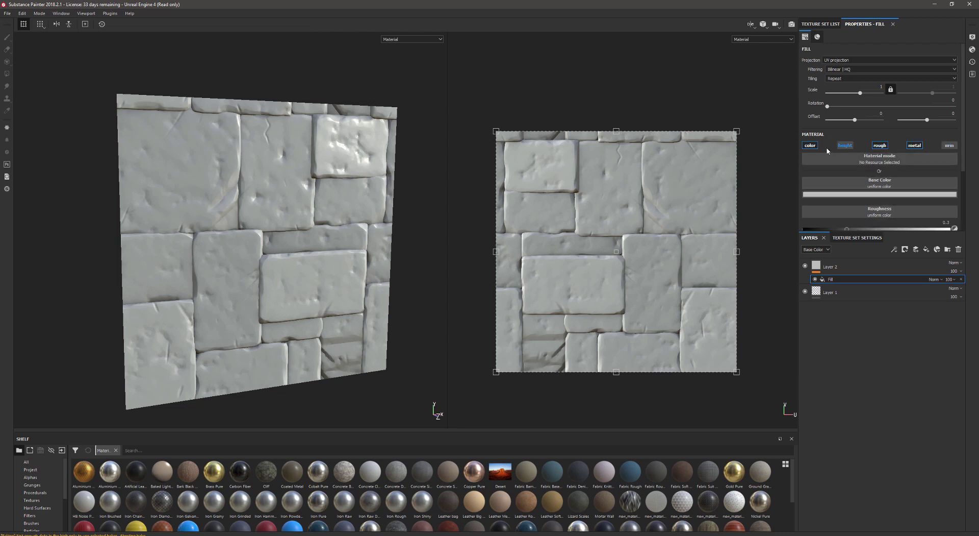
scroll(929, 140, "down", 2)
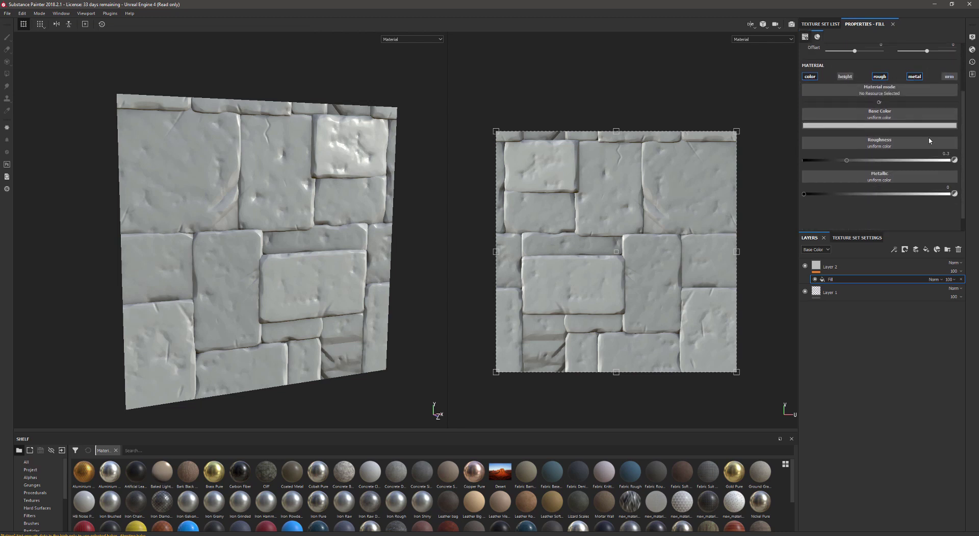
Set the fill's base colour to a dark, desaturated blue-grey teal
left_click(879, 126)
left_click(874, 180)
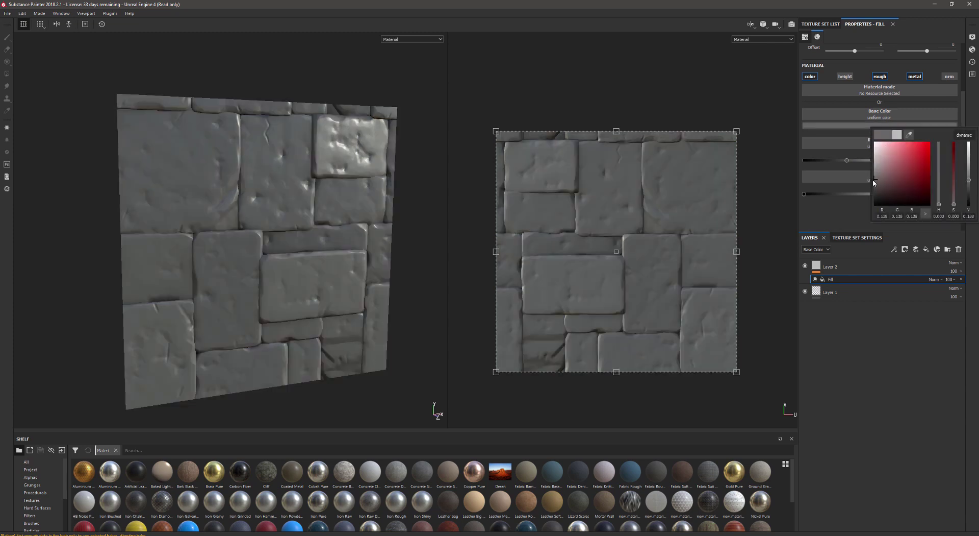
left_click(939, 199)
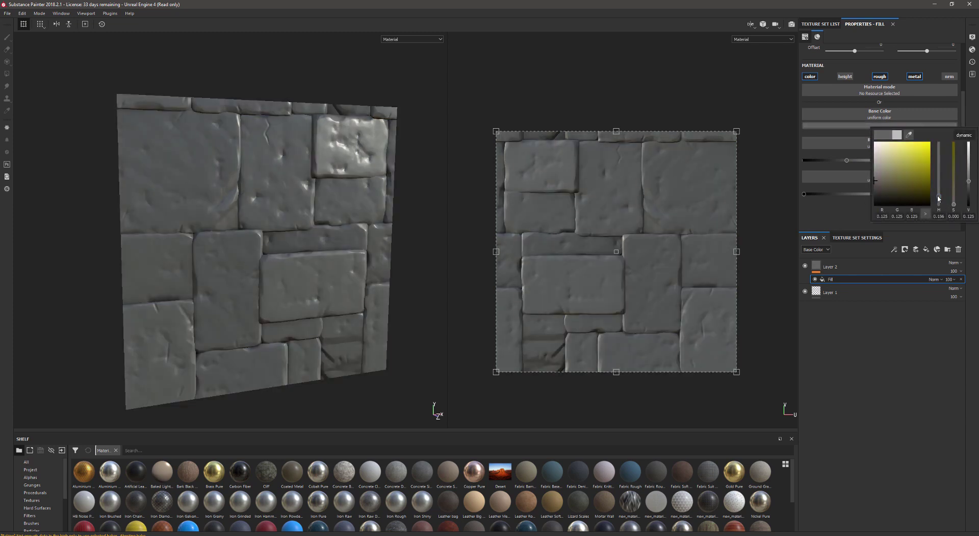
left_click(883, 184)
left_click_drag(939, 198, 939, 175)
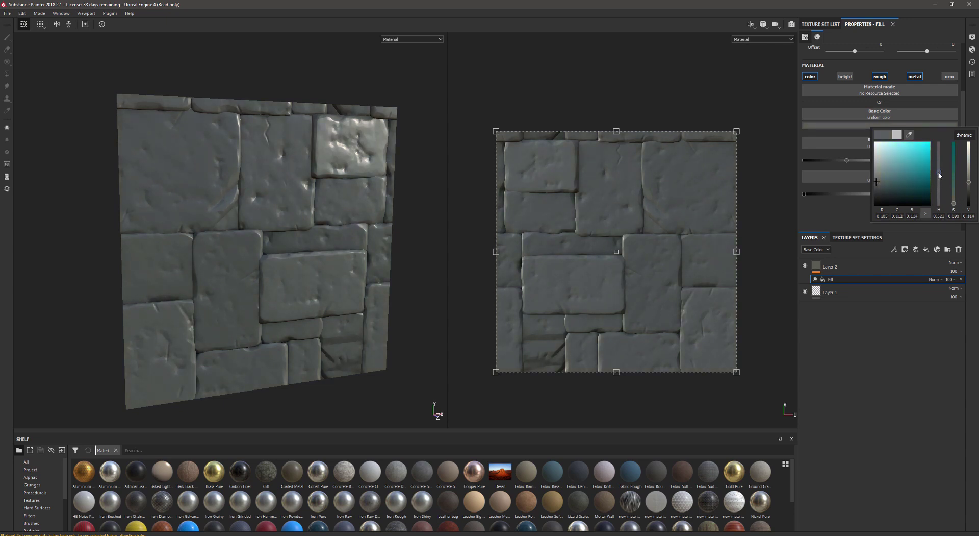
left_click(875, 181)
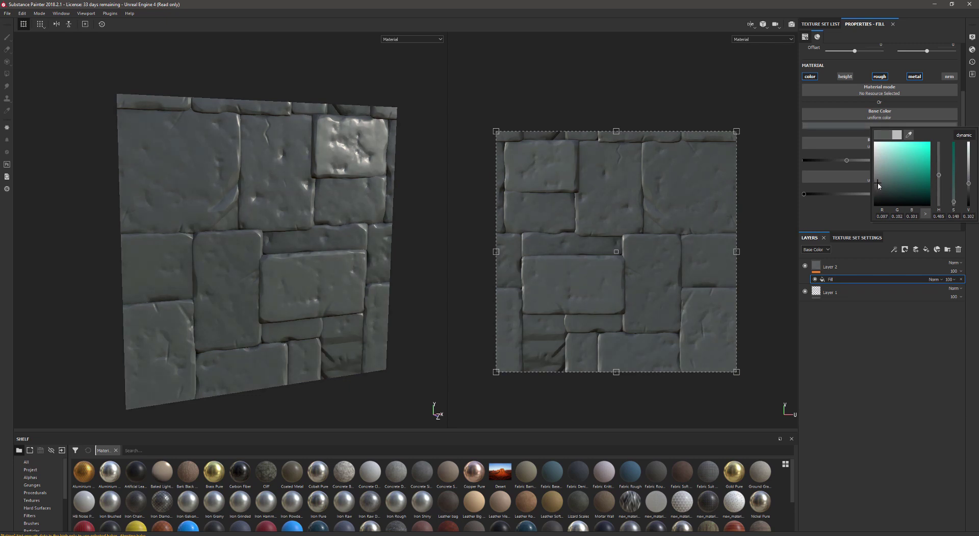
left_click_drag(879, 185, 878, 181)
Set the fill's roughness to about 0.59 and rotate the lighting to inspect it
left_click_drag(240, 224, 336, 174, "alt")
left_click_drag(838, 160, 874, 160)
left_click_drag(943, 160, 907, 161)
left_click_drag(383, 168, 402, 158, "alt")
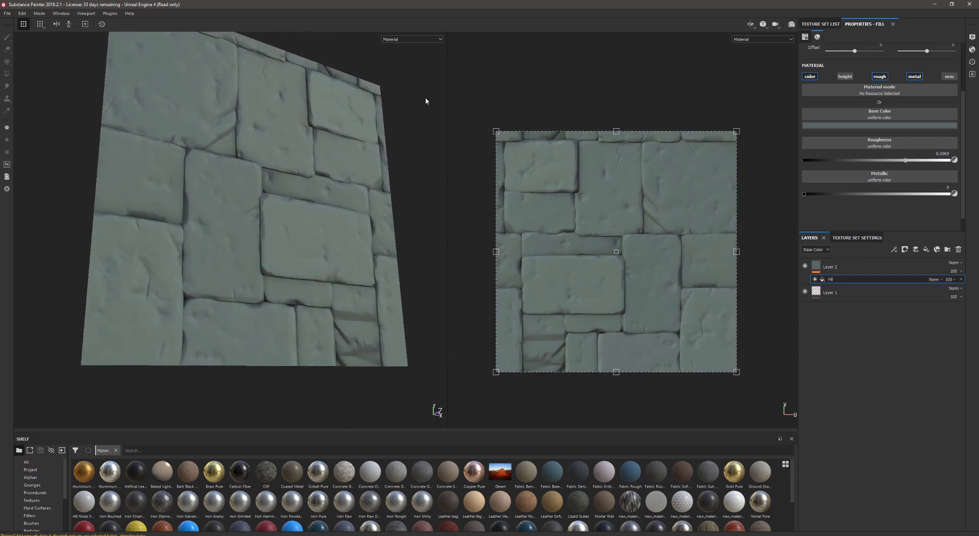
key("shift")
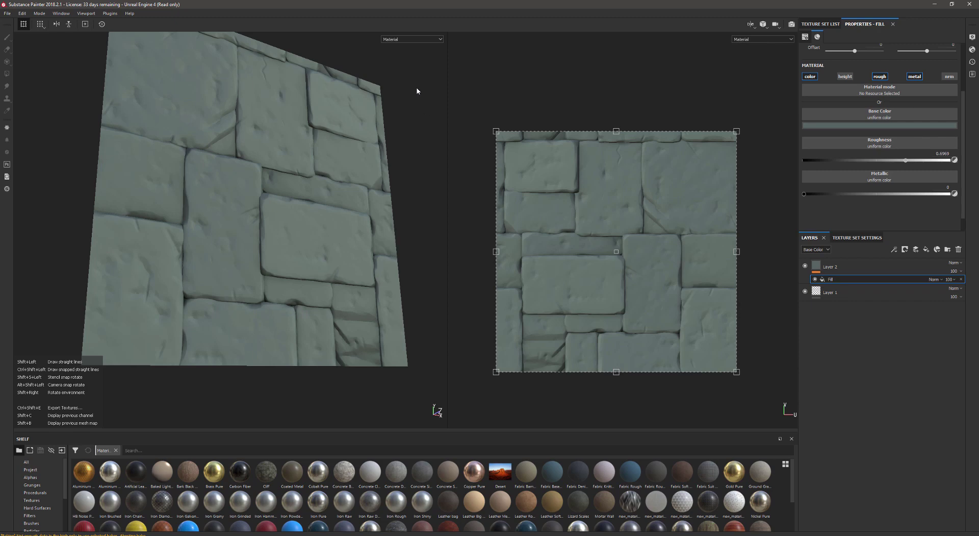
right_click_drag(416, 91, 398, 124, "shift")
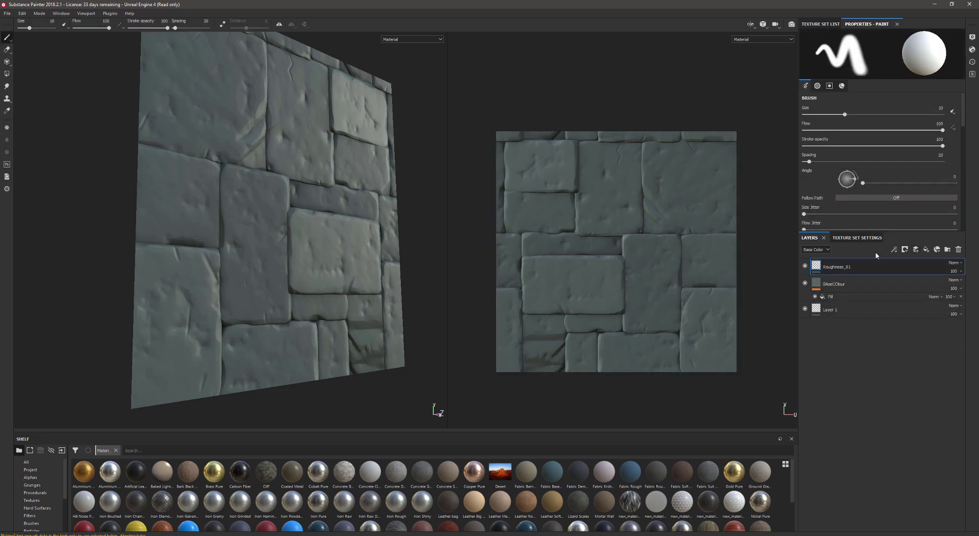
Add a fill to Roughness_01 using Grunge Dust Small as its roughness texture
scroll(878, 194, "down", 3)
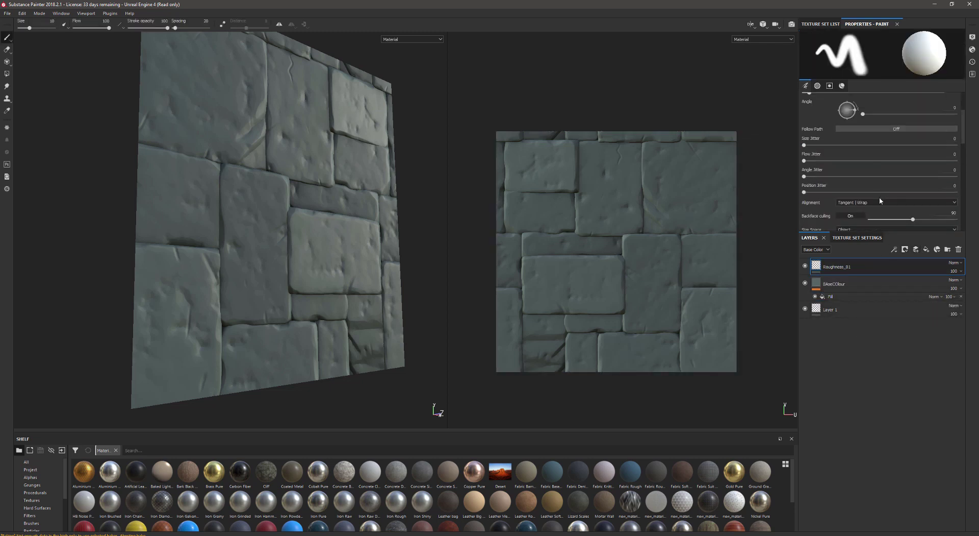
scroll(880, 197, "down", 1)
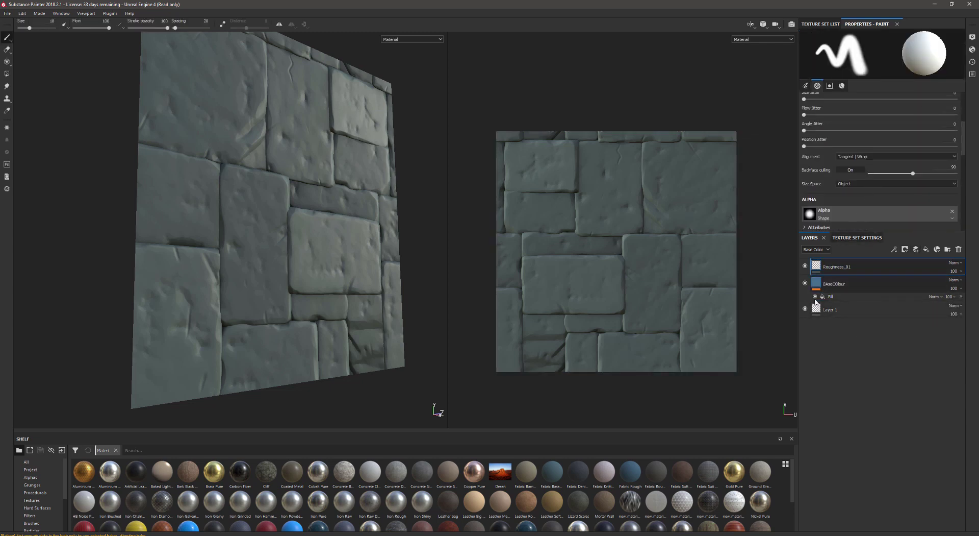
right_click(842, 269)
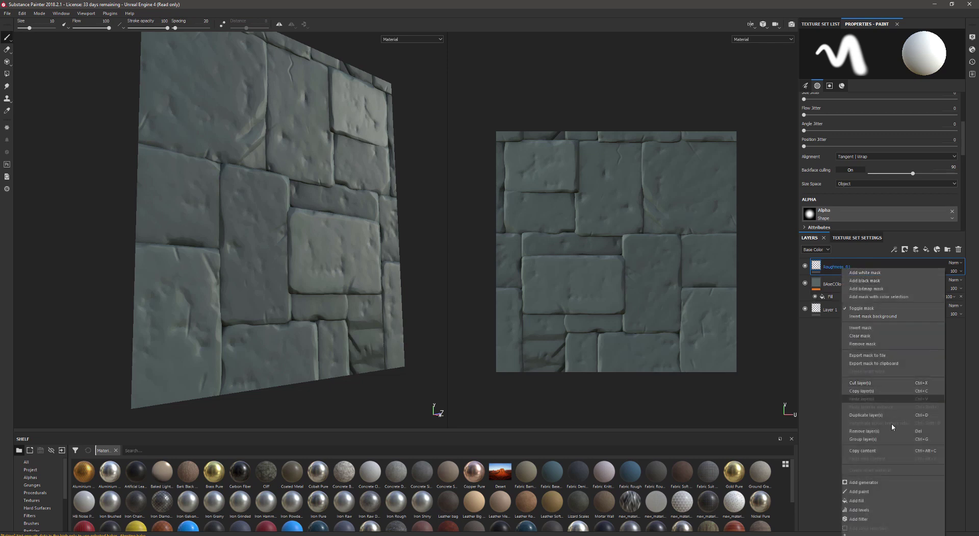
left_click(878, 501)
left_click(887, 171)
scroll(915, 214, "down", 5)
scroll(900, 229, "up", 3)
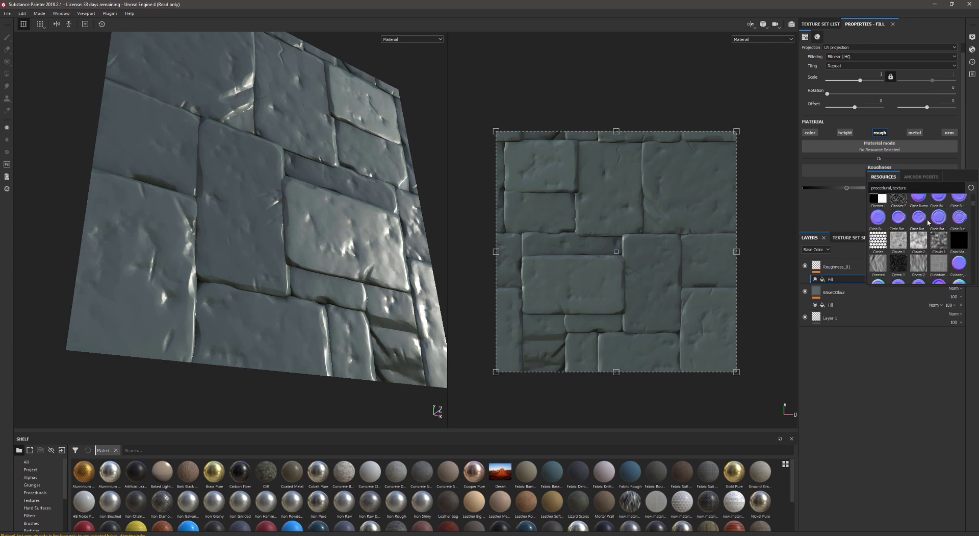
scroll(910, 239, "down", 6)
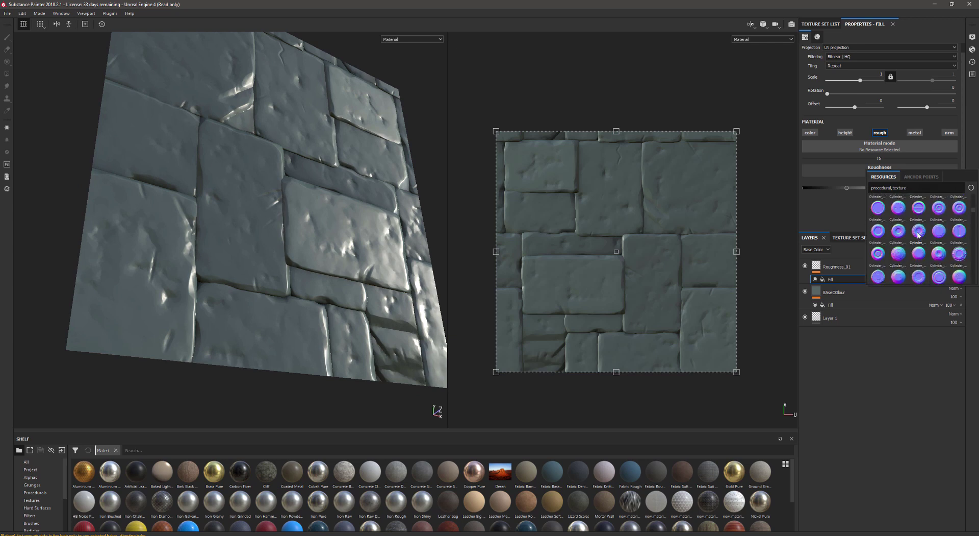
scroll(932, 233, "down", 6)
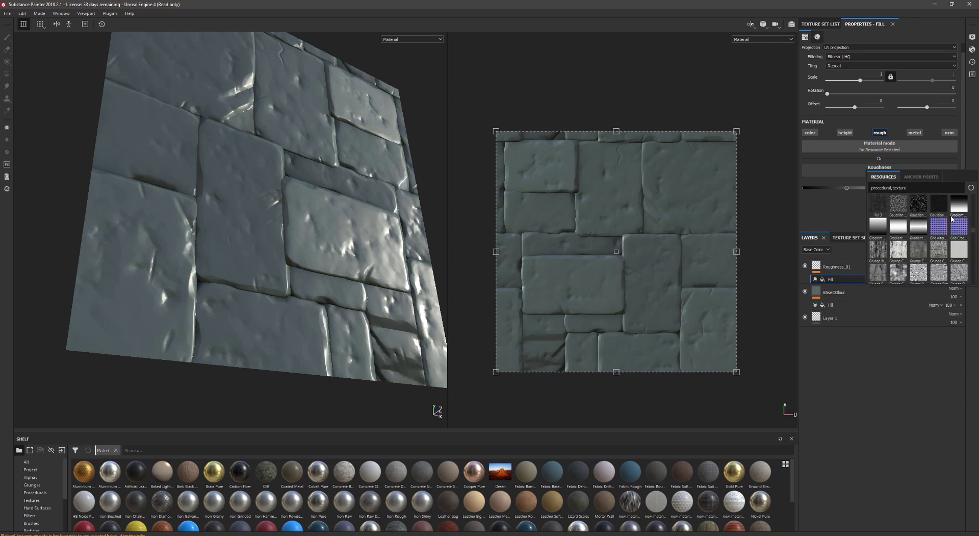
scroll(952, 219, "up", 3)
scroll(941, 234, "down", 6)
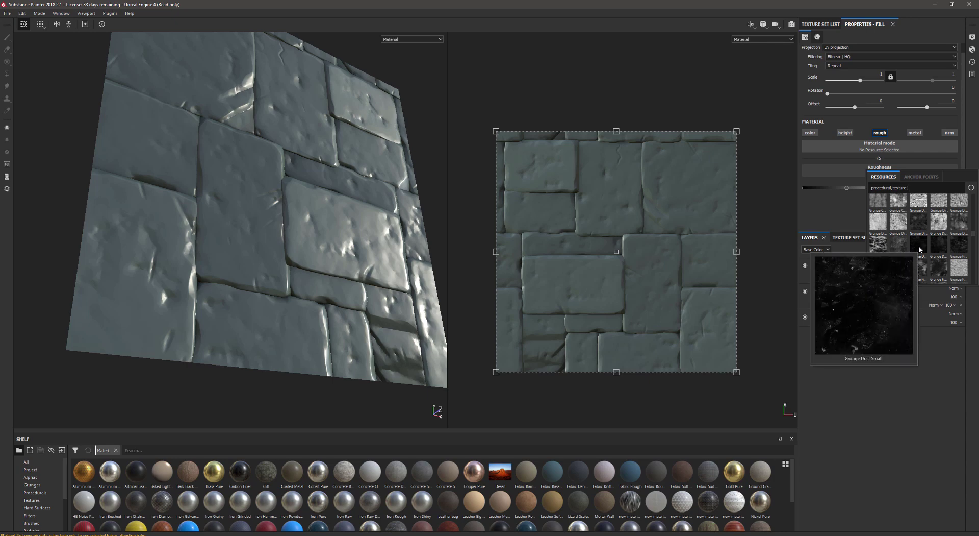
left_click(920, 248)
Invert the Grunge Dust Small texture and lower its balance to about 0.48
left_click_drag(311, 178, 357, 182, "alt")
scroll(874, 196, "down", 2)
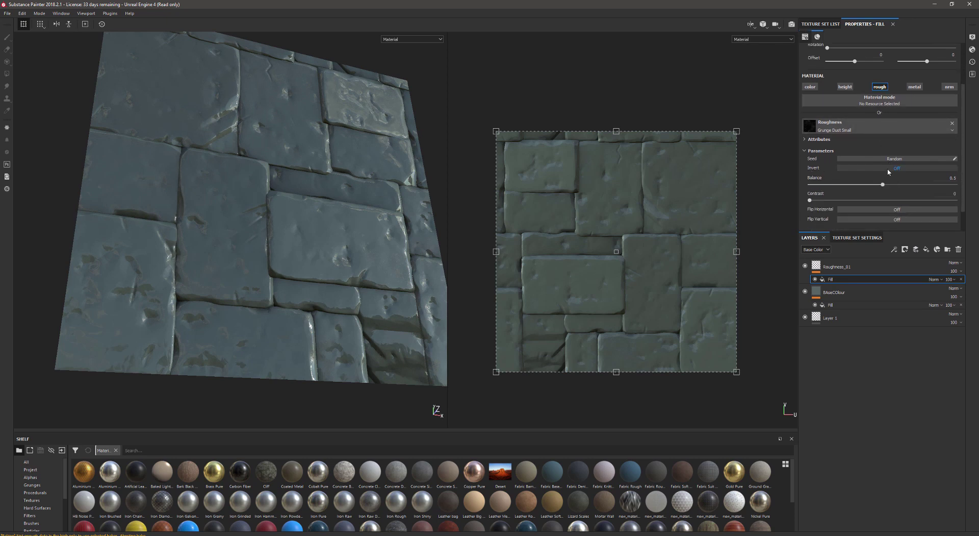
left_click(889, 167)
left_click_drag(357, 183, 424, 153, "alt")
right_click_drag(425, 153, 339, 154, "shift")
left_click_drag(340, 154, 357, 221, "alt")
right_click_drag(357, 221, 412, 185, "shift")
left_click_drag(412, 184, 461, 153, "alt")
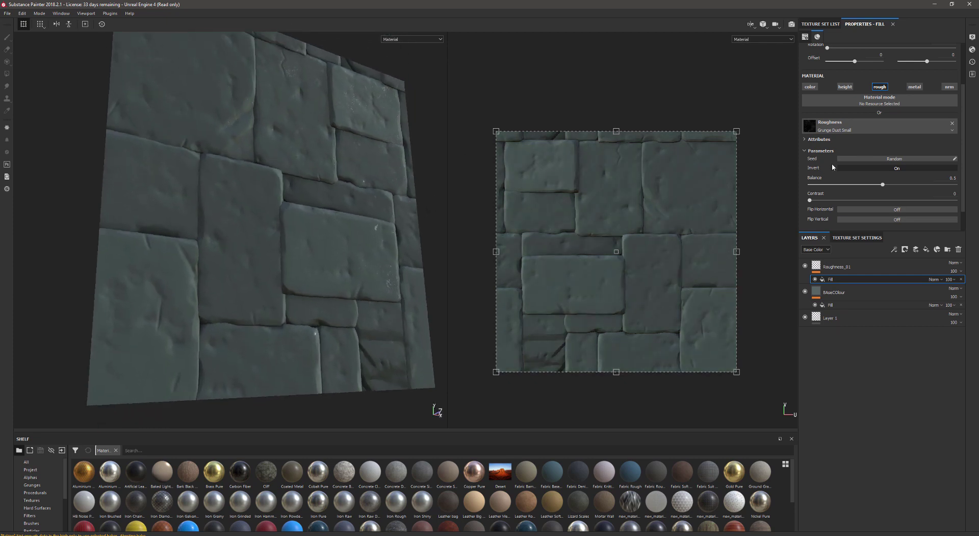
scroll(832, 163, "down", 2)
left_click_drag(883, 159, 921, 166)
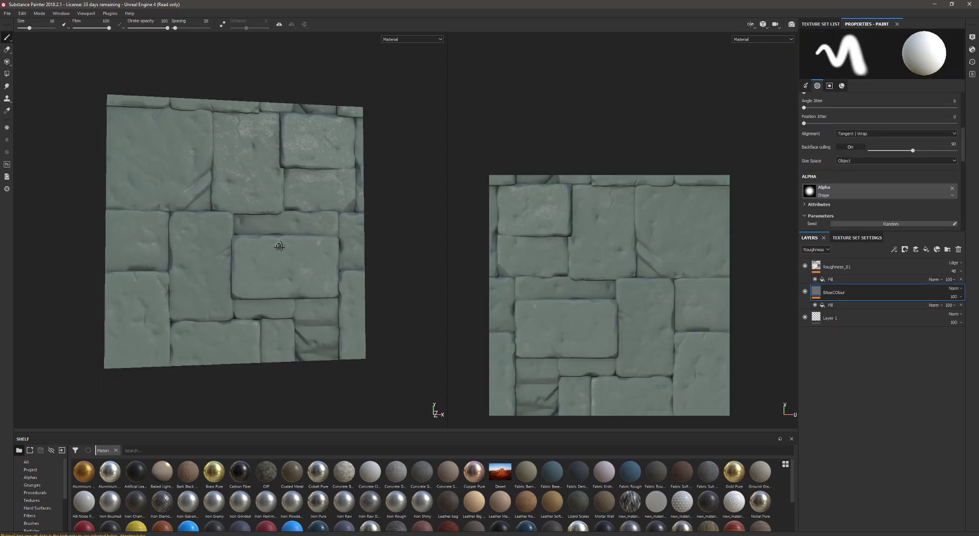
Duplicate the base colour layer, disable metallic on the copy and give it a lighter colour
right_click(842, 296)
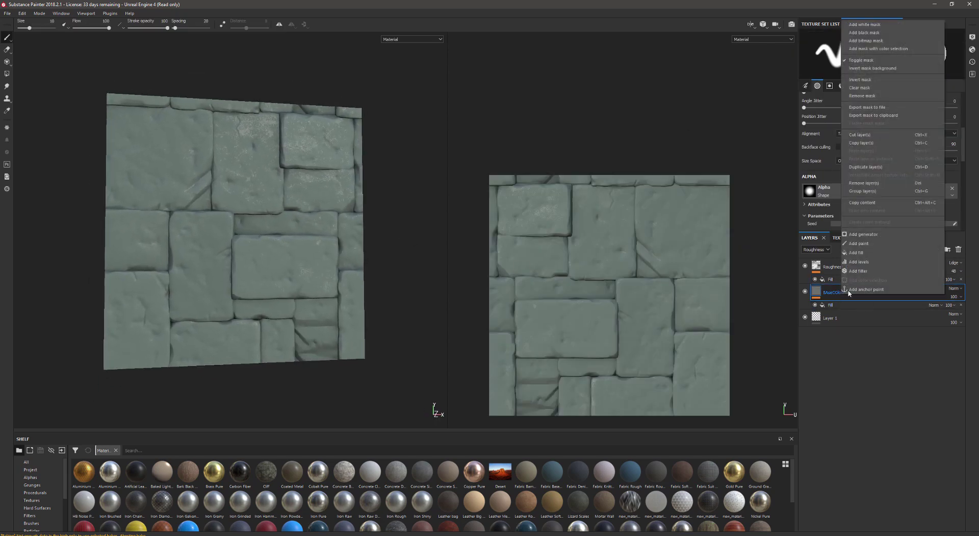
left_click(885, 169)
left_click(832, 305)
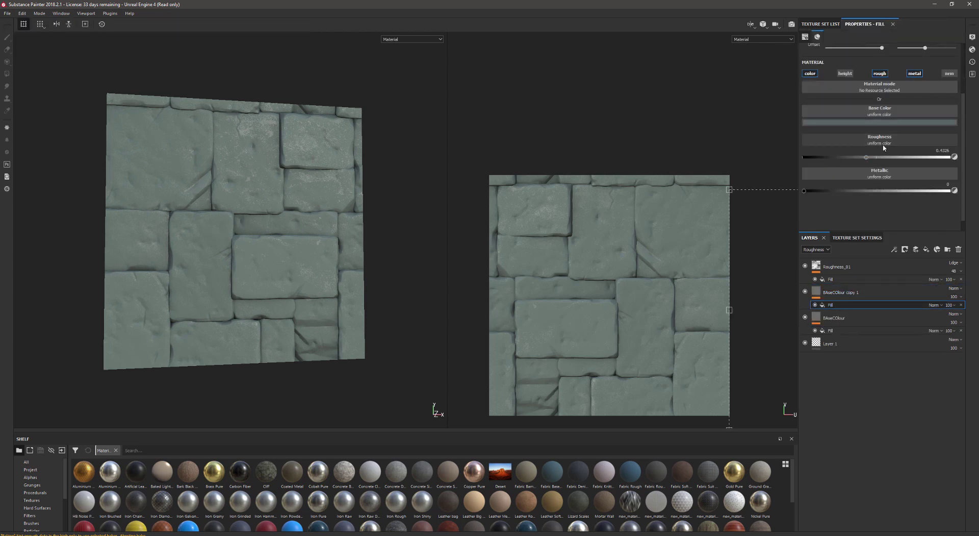
scroll(898, 153, "up", 2)
left_click(914, 119)
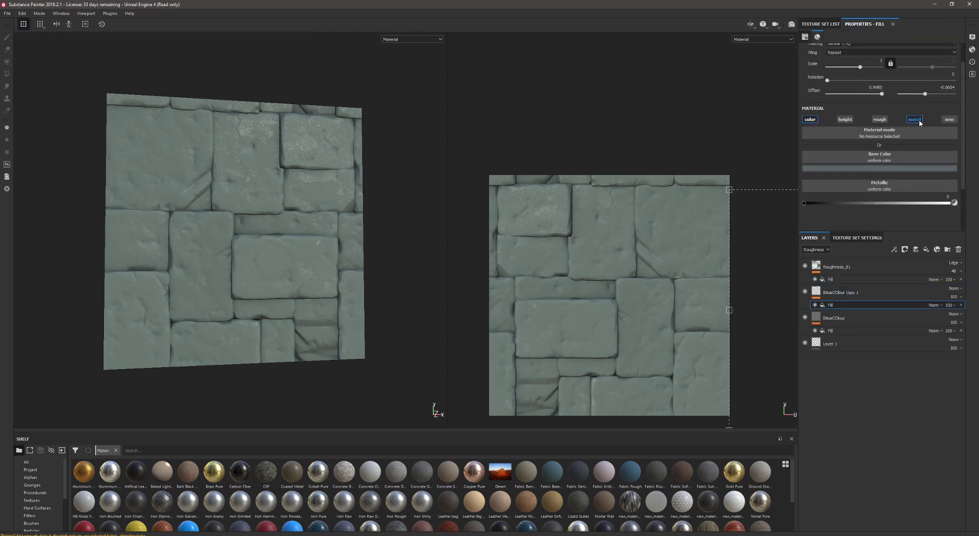
left_click(879, 169)
left_click_drag(883, 209, 879, 219)
left_click(851, 388)
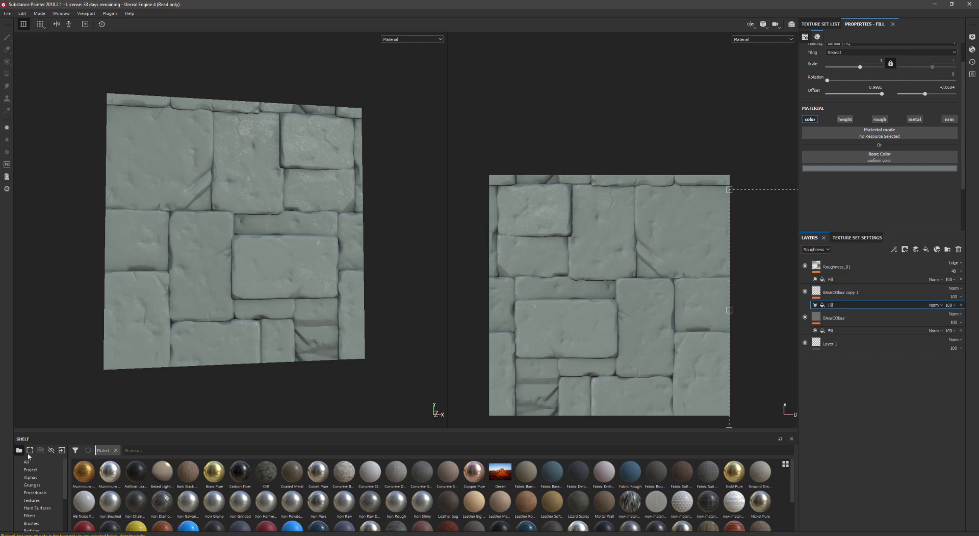
Apply the Edges Strong smart mask to the base colour copy
left_click_drag(146, 432, 148, 379)
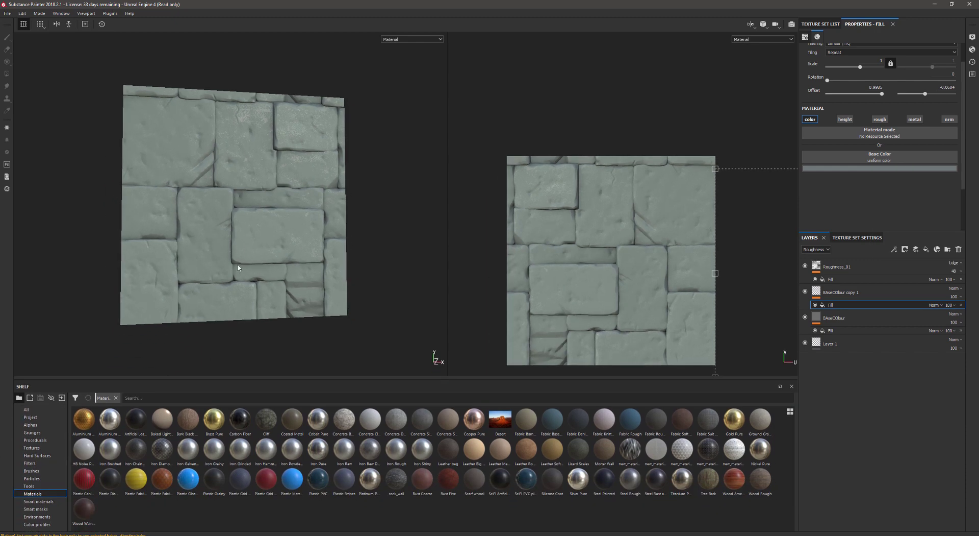
left_click(34, 509)
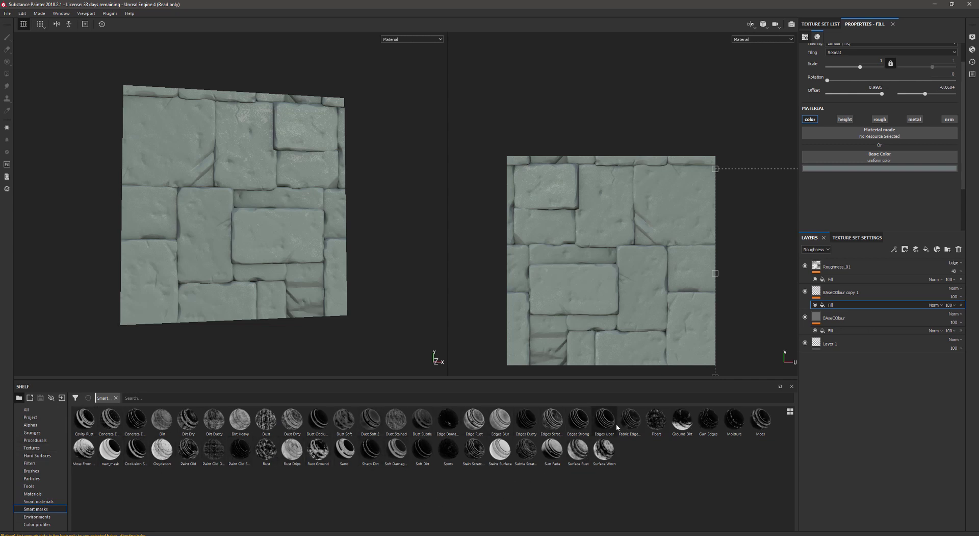
left_click_drag(579, 429, 852, 298)
scroll(347, 218, "up", 5)
left_click_drag(347, 219, 328, 197, "alt")
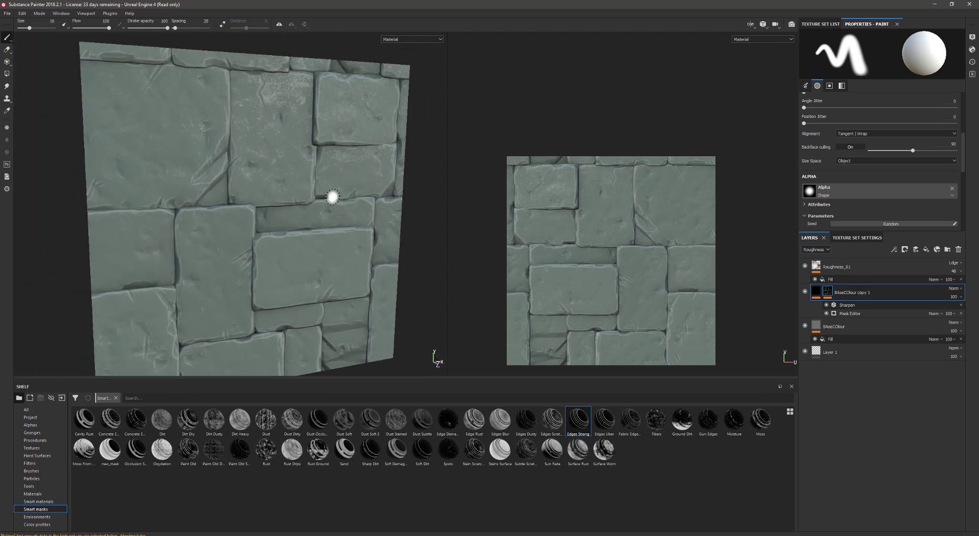
Lower the edge mask's global balance and contrast and reduce its texture breakup
left_click(851, 314)
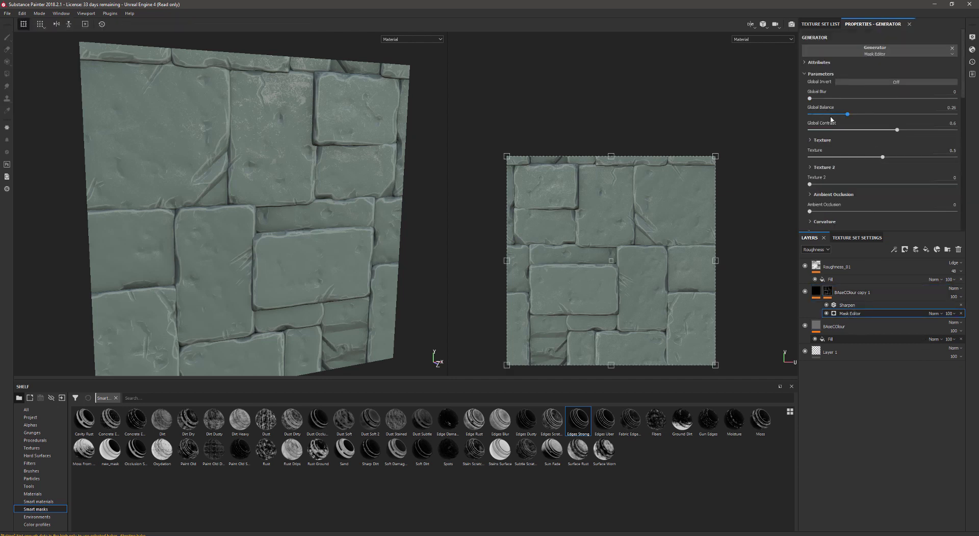
mouse_move(849, 116)
left_mouse_down()
mouse_move(835, 116)
mouse_move(871, 113)
mouse_move(854, 113)
left_mouse_up()
left_click_drag(893, 130, 885, 131)
left_click_drag(804, 137, 814, 133)
left_click_drag(883, 157, 823, 160)
left_click_drag(854, 113, 844, 114)
key("f")
scroll(850, 149, "down", 5)
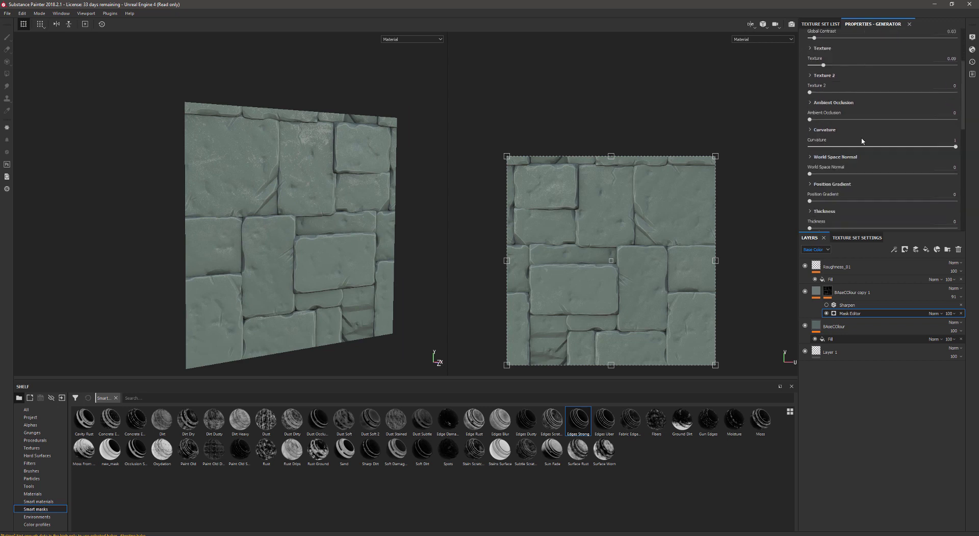
left_click(822, 329)
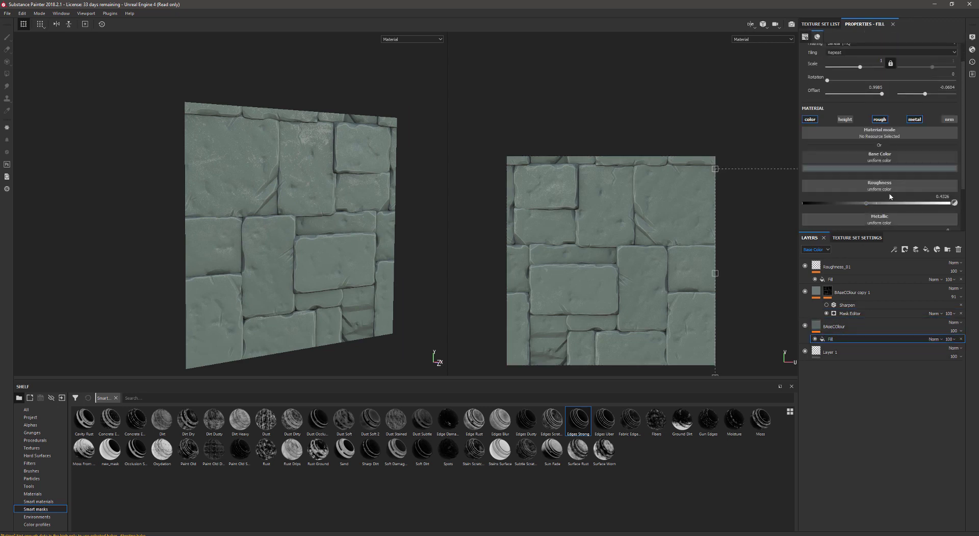
Recolour the BaseColour fill from green-blue to a darker, neutral grey
left_click(884, 168)
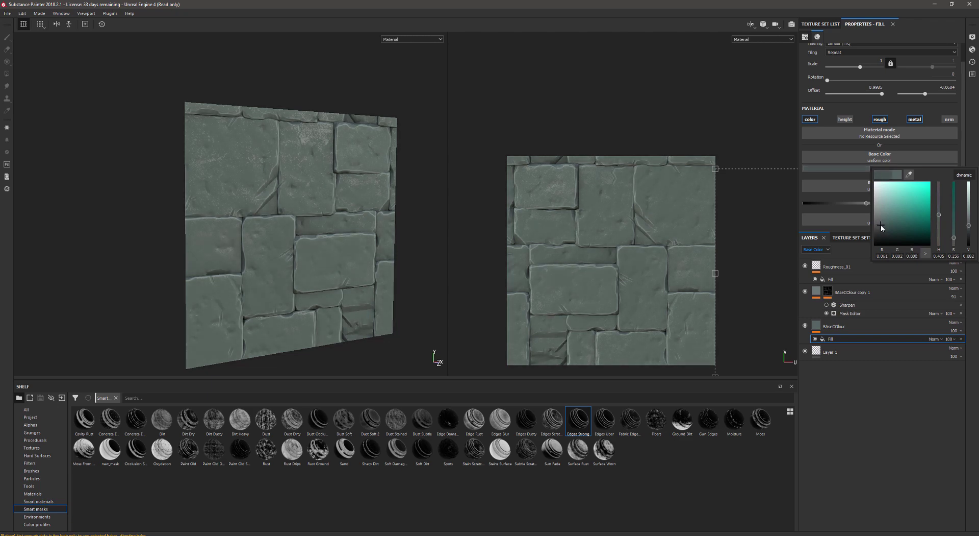
left_click(880, 225)
scroll(328, 168, "up", 2)
middle_click_drag(324, 189, 335, 211)
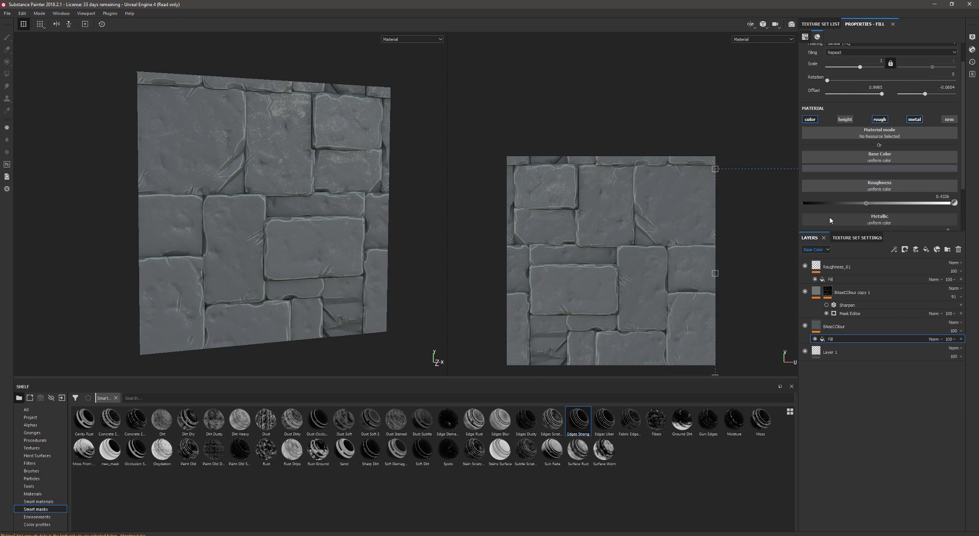
left_click(873, 294)
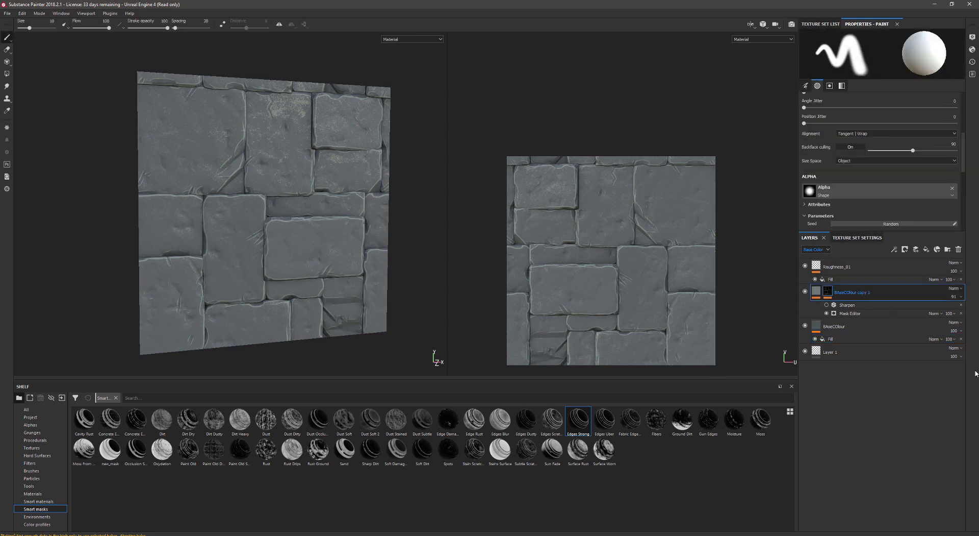
Duplicate the edge highlight layer, remove the copy's mask and give its fill a dark colour
right_click(860, 294)
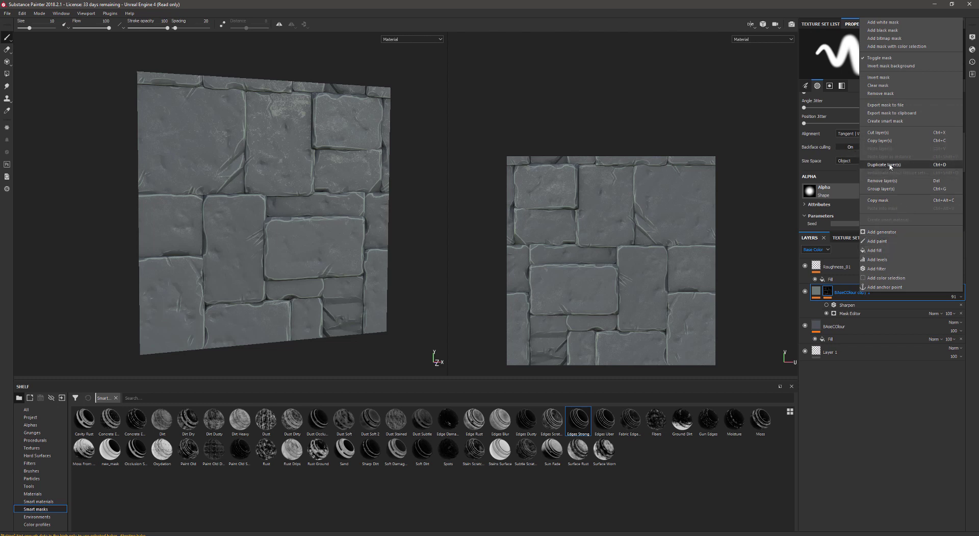
left_click(906, 167)
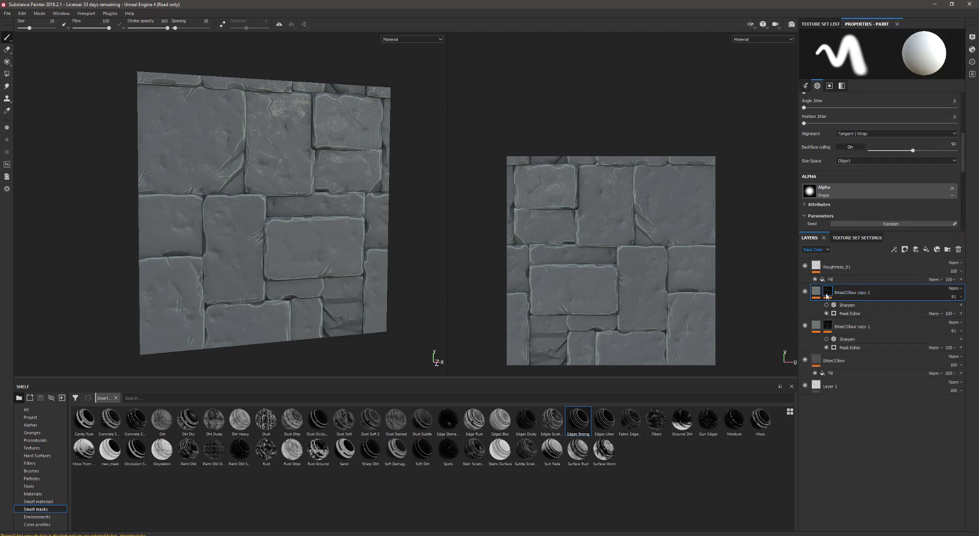
right_click(842, 293)
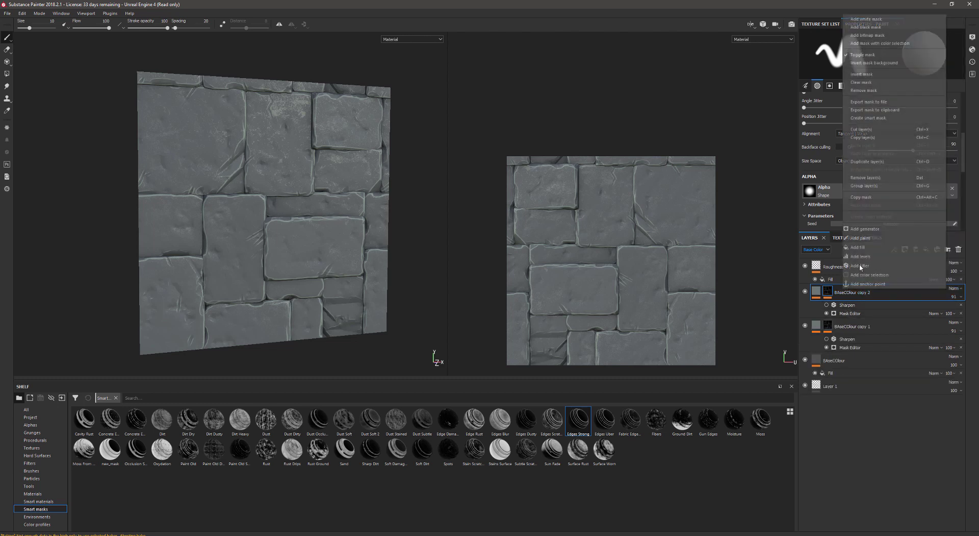
left_click(870, 90)
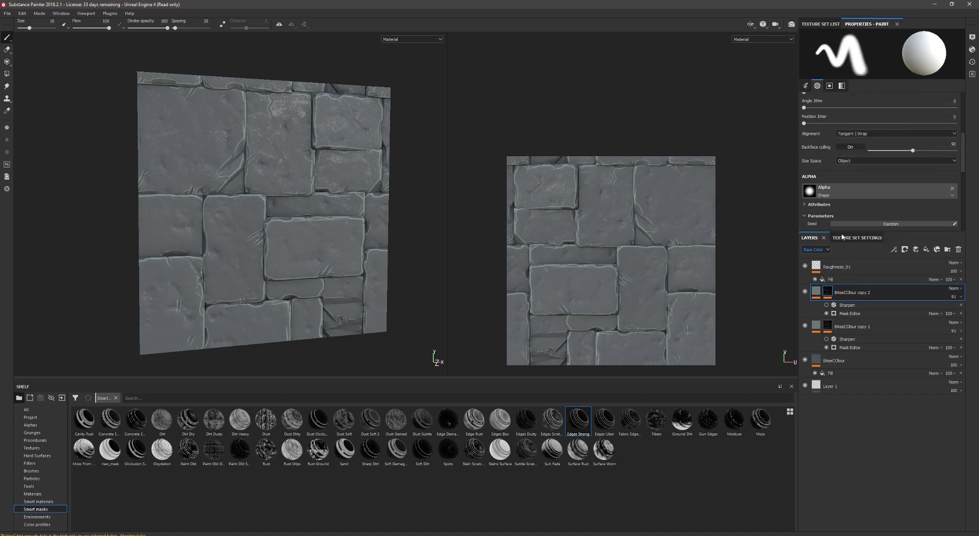
left_click(832, 305)
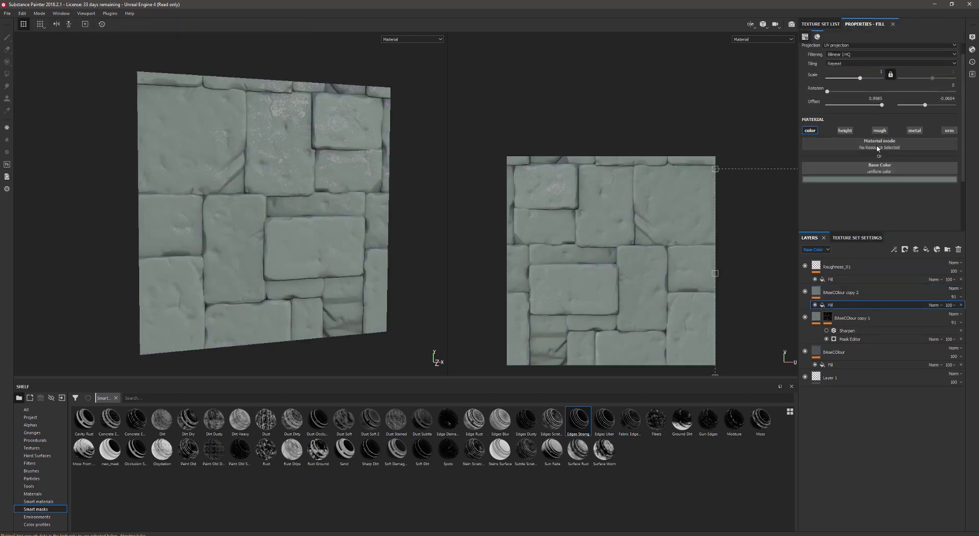
left_click(879, 179)
left_click(875, 235)
left_click_drag(876, 235, 876, 246)
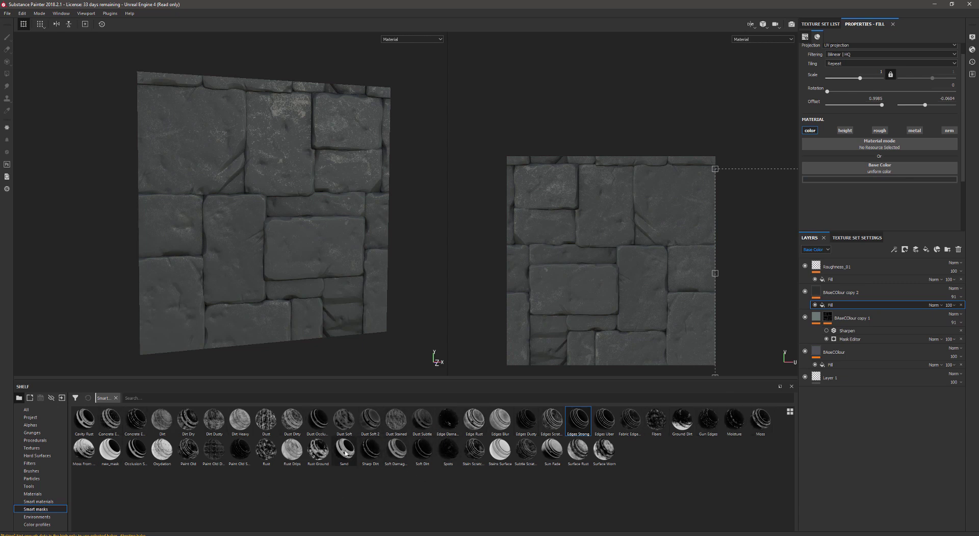
Apply the Soft Dirt smart mask to the dark copy, tune its Dirt Level, then delete the generator
mouse_move(423, 448)
left_mouse_down()
mouse_move(874, 295)
mouse_move(846, 289)
left_mouse_up()
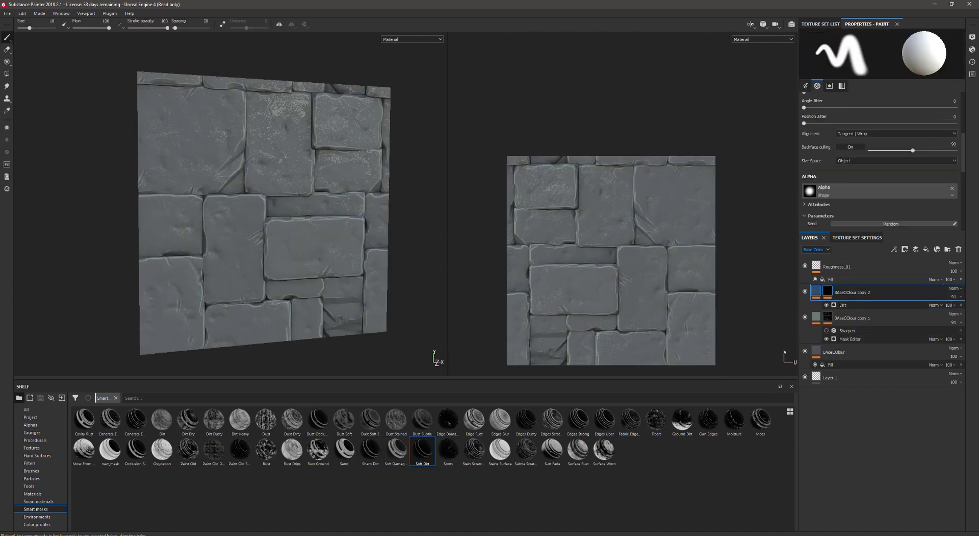
left_click_drag(322, 210, 339, 219, "alt")
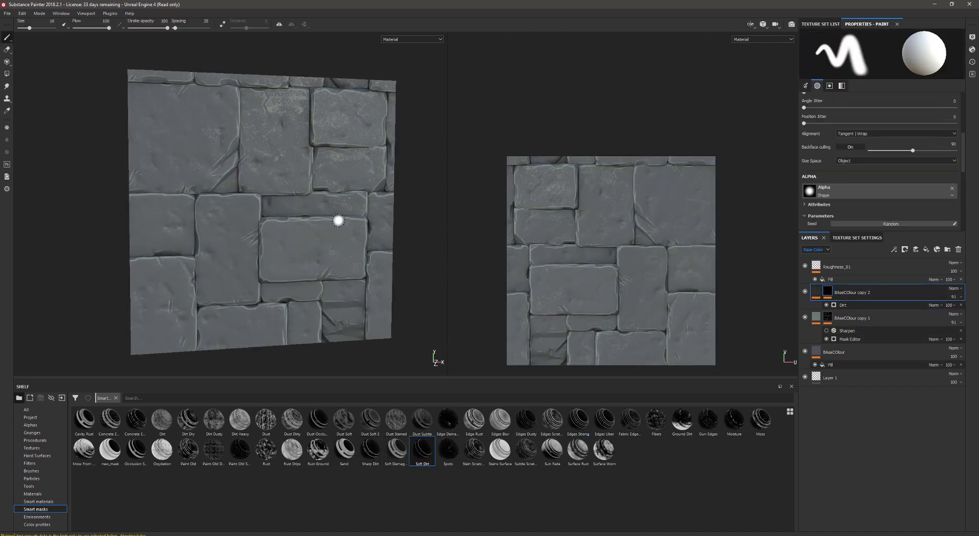
left_click(843, 305)
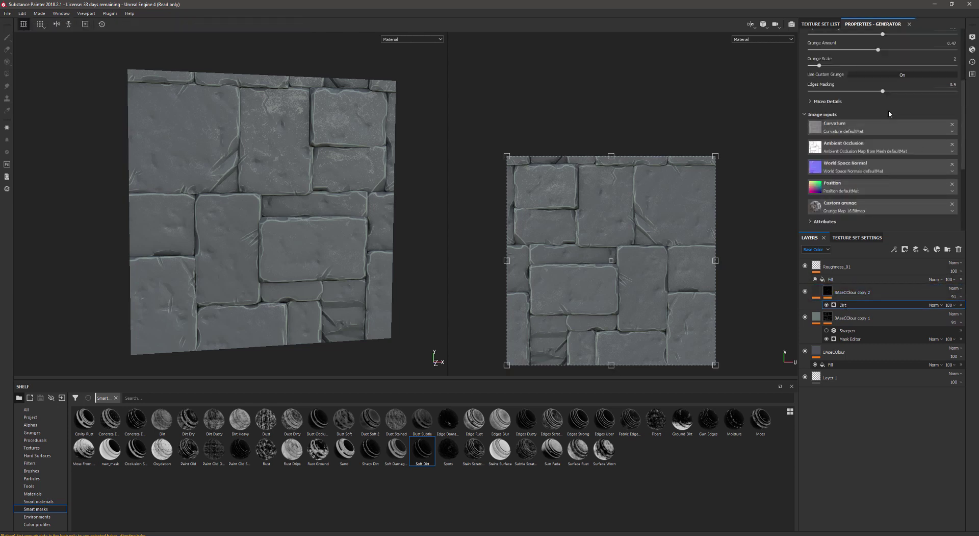
left_click_drag(848, 108, 854, 108)
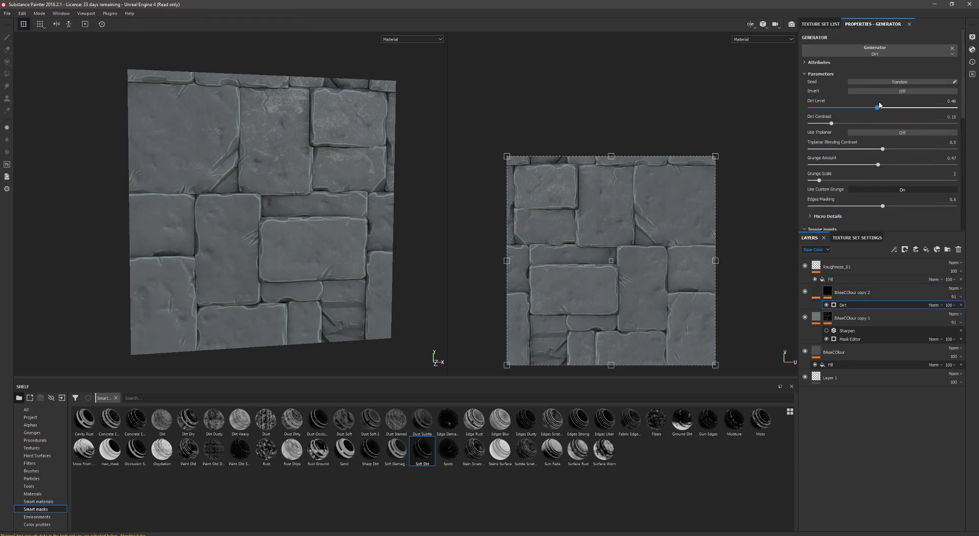
left_click_drag(918, 106, 897, 107)
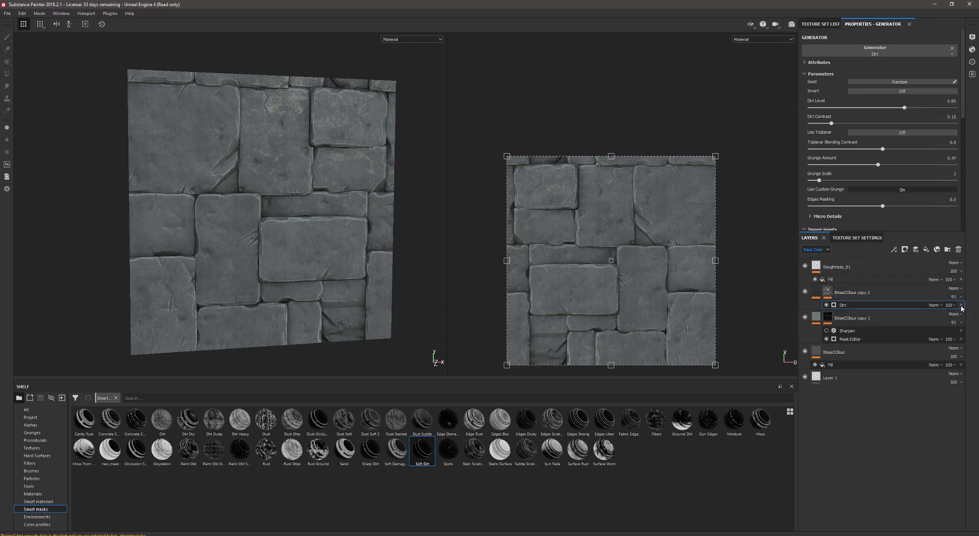
key("Delete")
Replace BAseCOlour copy 2's mask with a black mask driven by a Mask Builder - Legacy generator
right_click(842, 292)
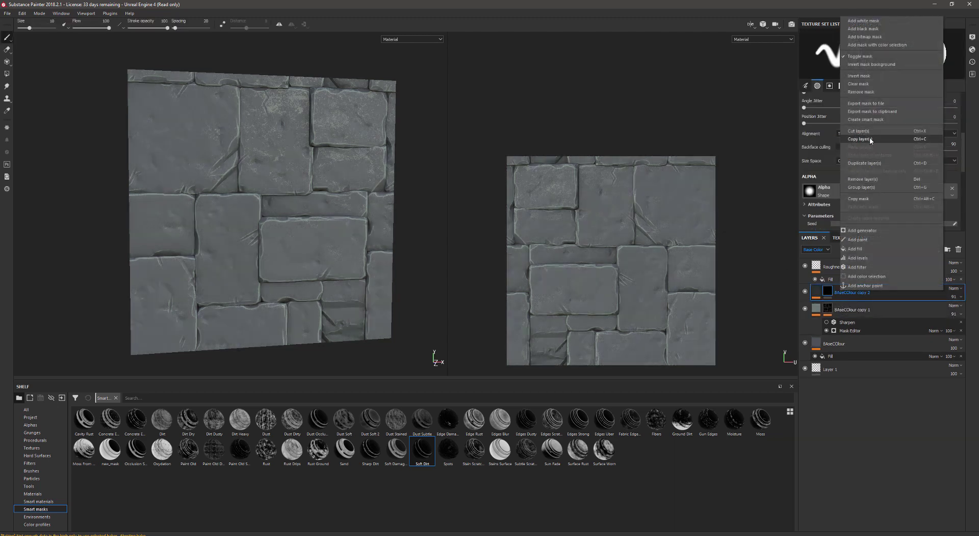
left_click(868, 92)
right_click(849, 293)
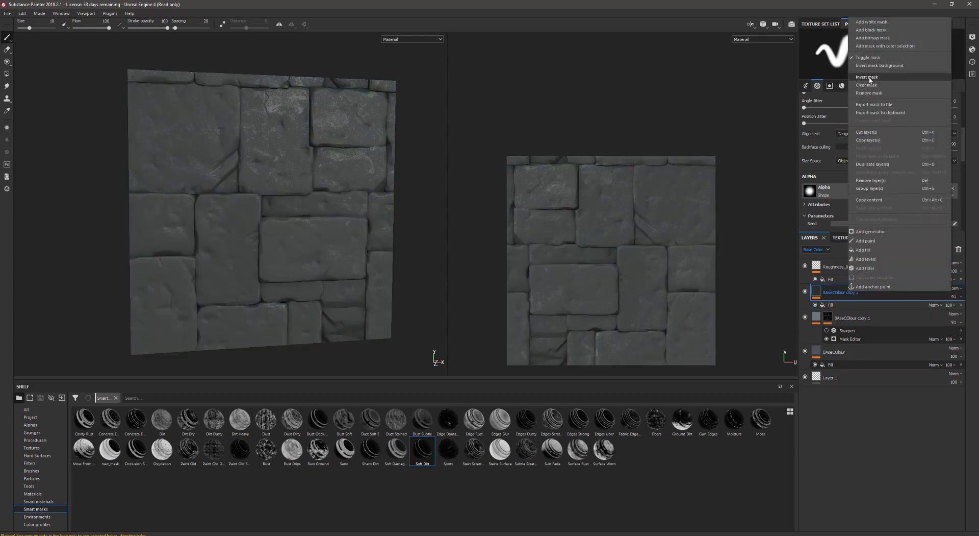
left_click(872, 30)
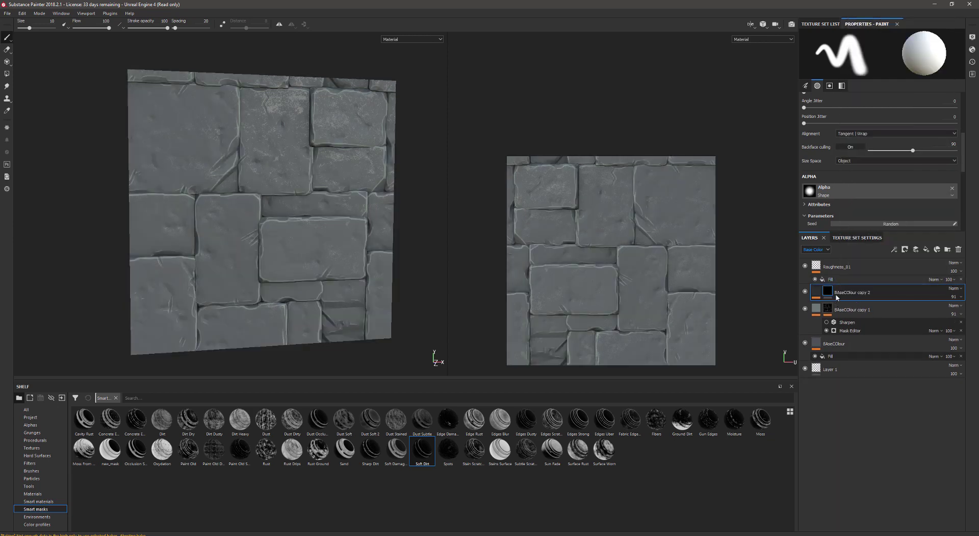
right_click(845, 295)
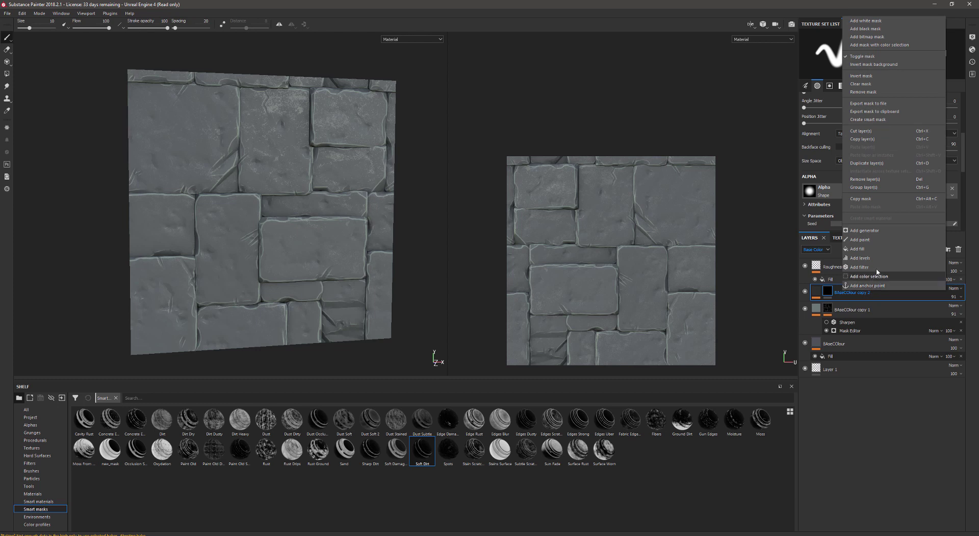
left_click(881, 230)
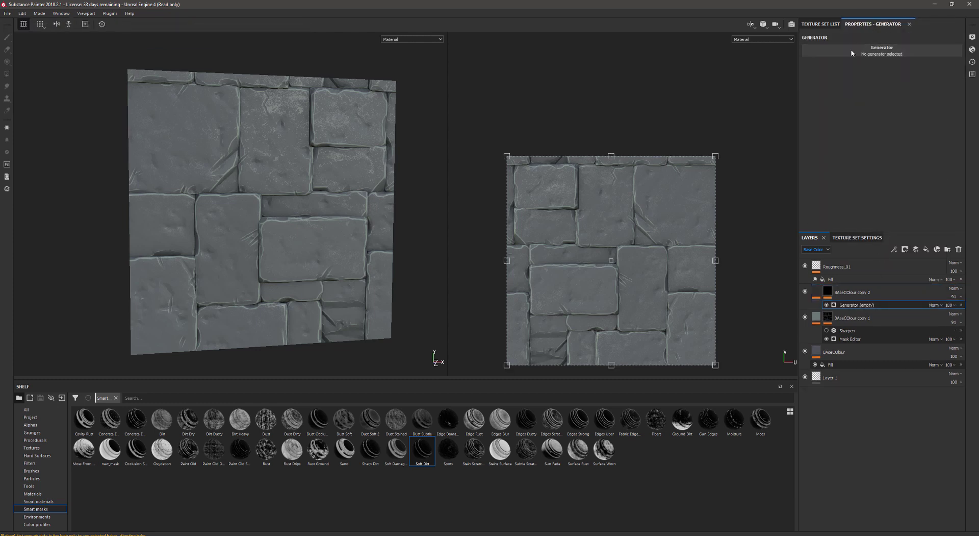
left_click(866, 57)
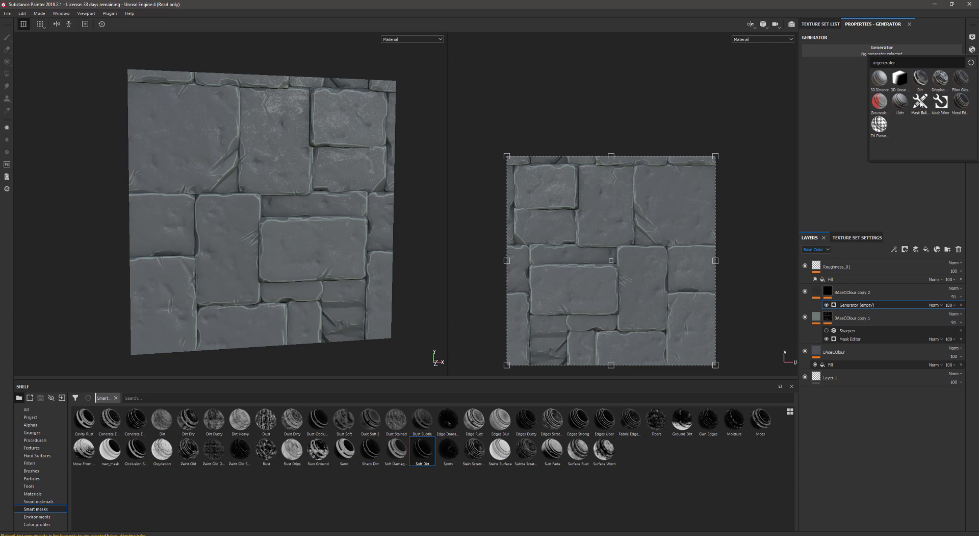
left_click(921, 102)
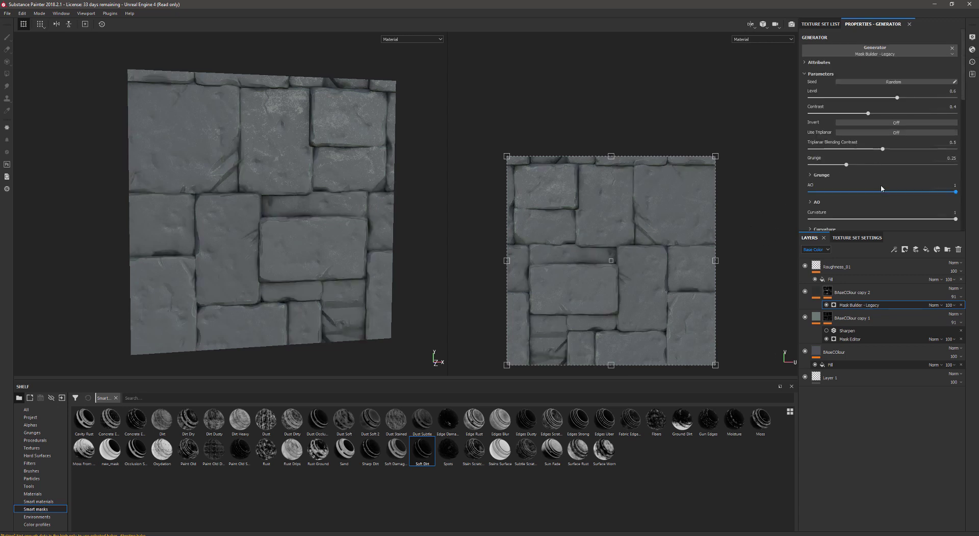
Lower the generator's Curvature Convex Range to 0.3, undoing a trial invert
key("p")
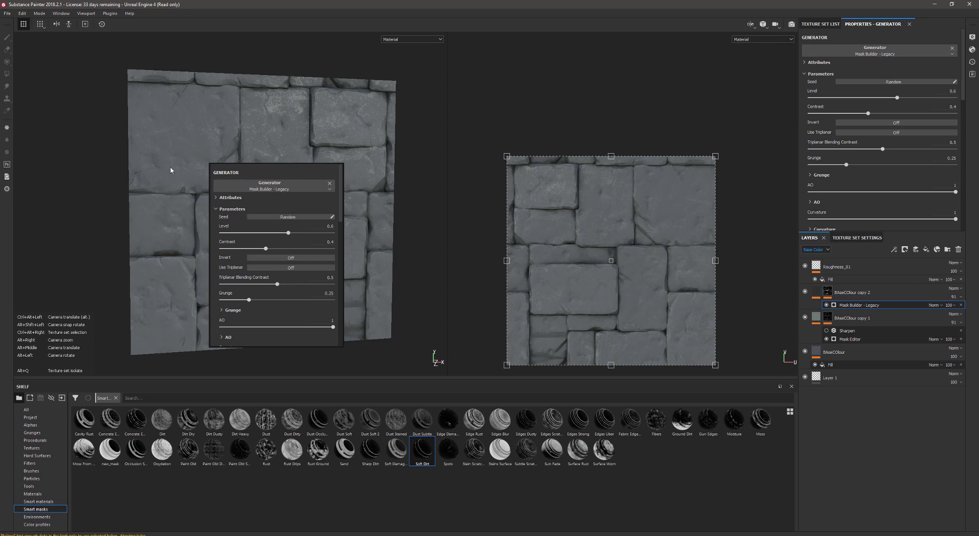
scroll(427, 176, "up", 3)
scroll(427, 176, "up", 2)
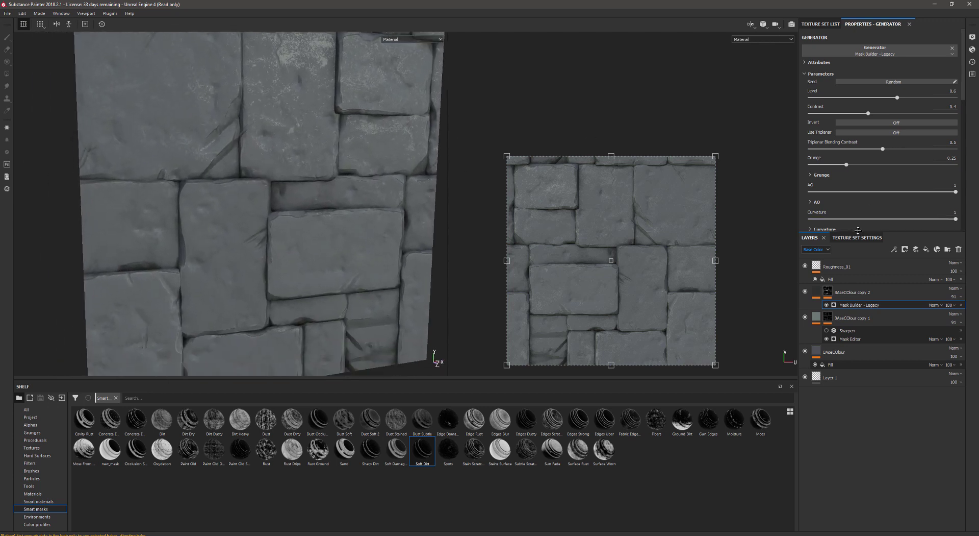
left_click_drag(859, 233, 866, 291)
scroll(849, 240, "down", 1)
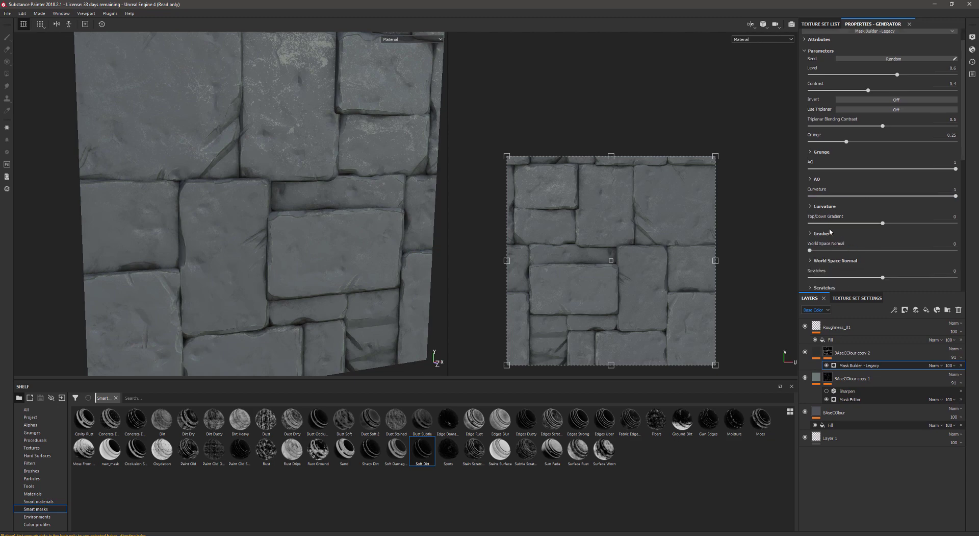
left_click(813, 207)
scroll(863, 234, "down", 2)
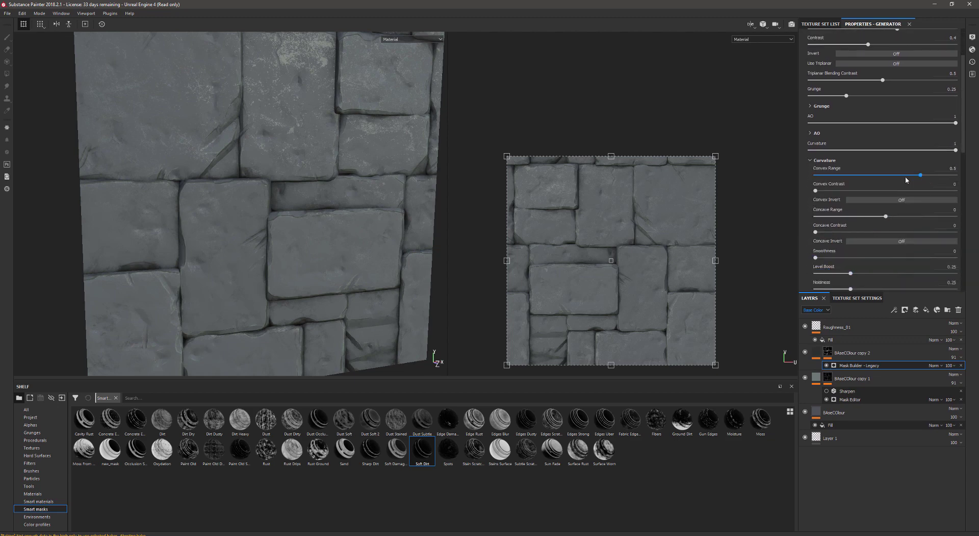
mouse_move(893, 175)
left_mouse_down()
mouse_move(868, 177)
mouse_move(938, 176)
mouse_move(912, 176)
left_mouse_up()
left_click(902, 200)
key("ctrl+z")
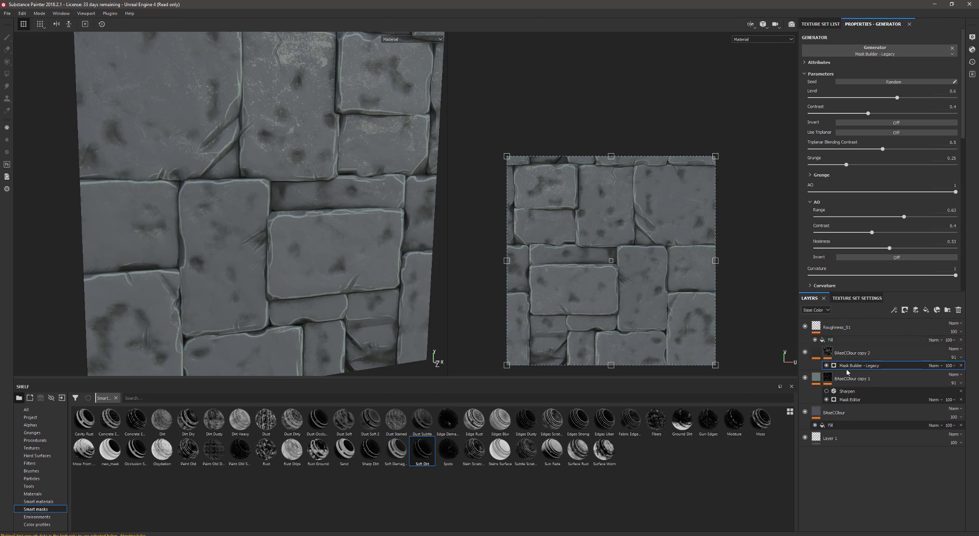
Switch the generator to Mask Editor and try out its Big curvature value
left_click(887, 51)
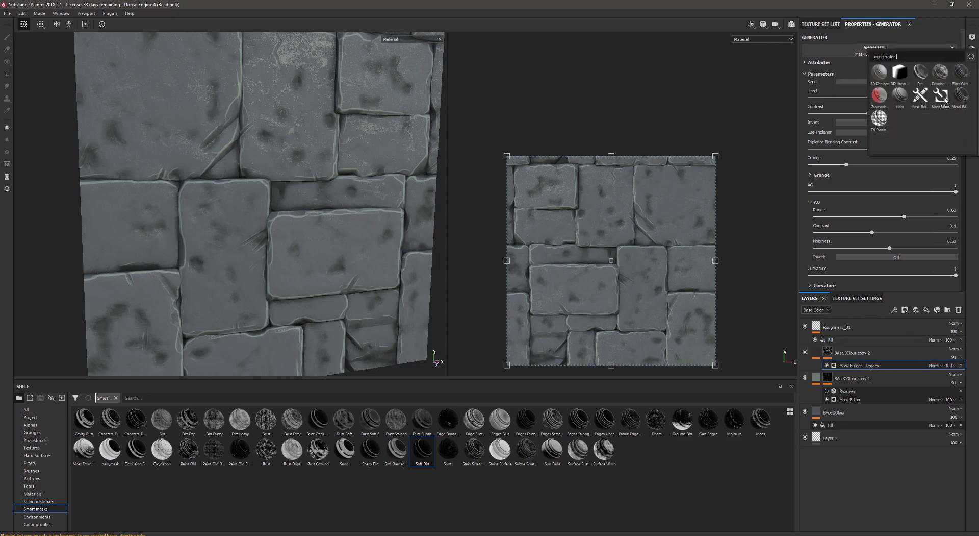
left_click(941, 96)
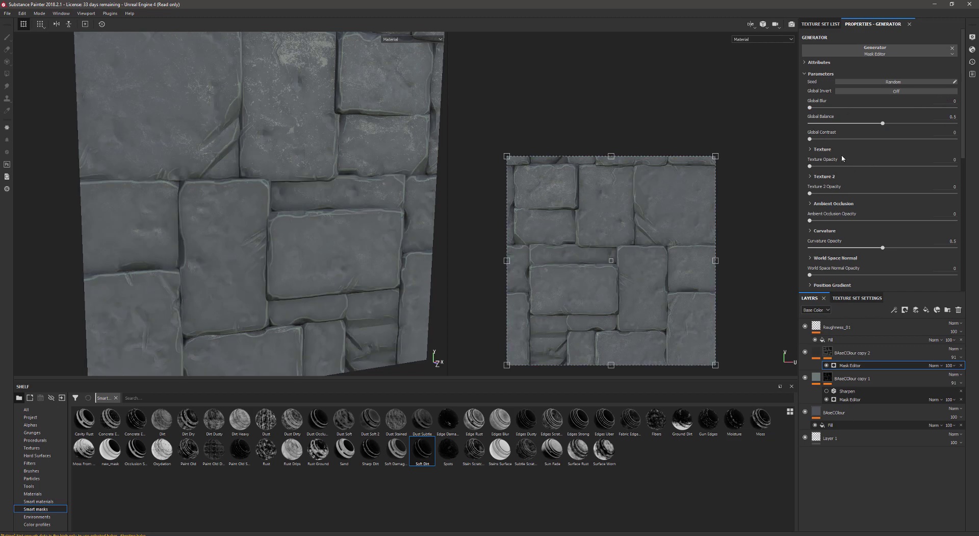
scroll(843, 165, "down", 1)
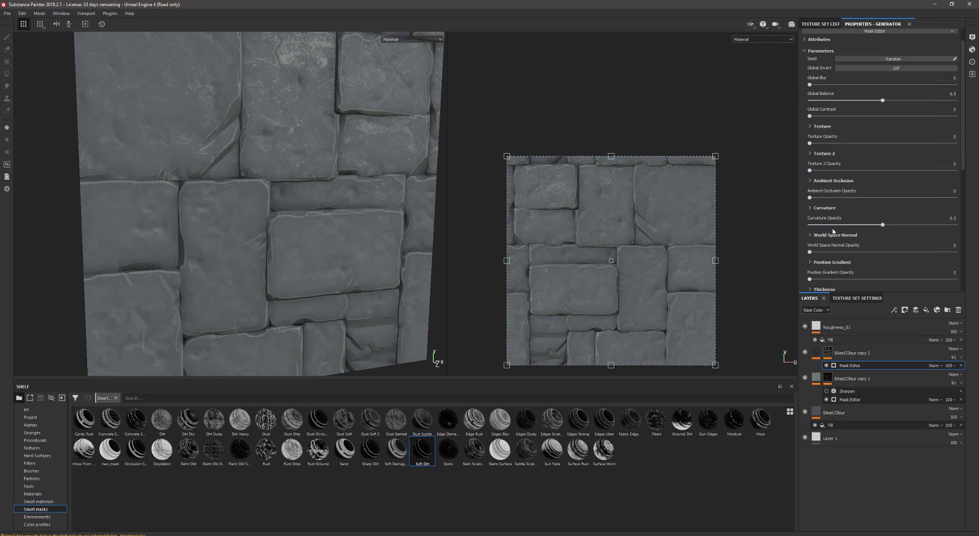
left_click(825, 207)
scroll(852, 251, "down", 4)
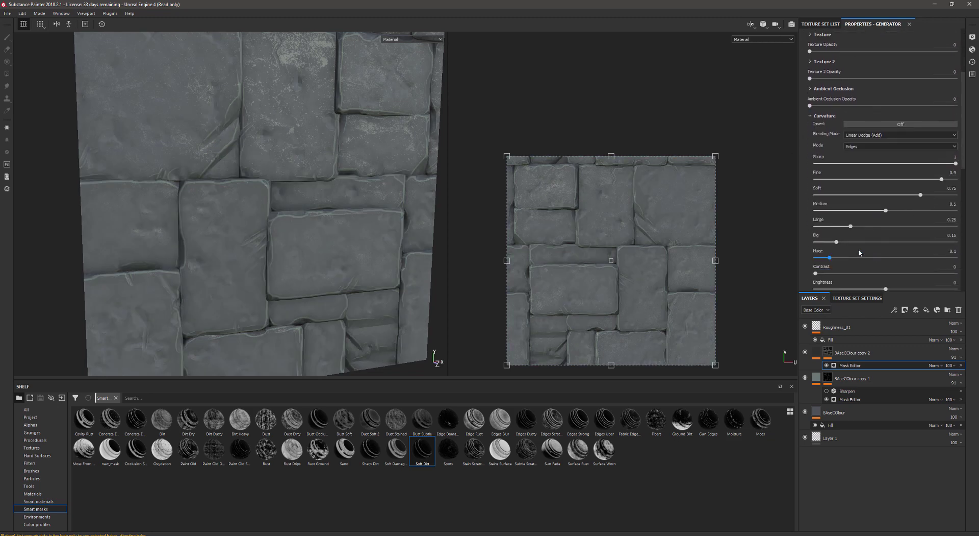
left_click_drag(841, 245, 952, 242)
left_click_drag(891, 238, 870, 243)
Set the curvature mode to Cavities and raise the Large value to about 0.31
scroll(841, 259, "down", 4)
scroll(832, 249, "up", 4)
left_click(868, 146)
left_click(865, 158)
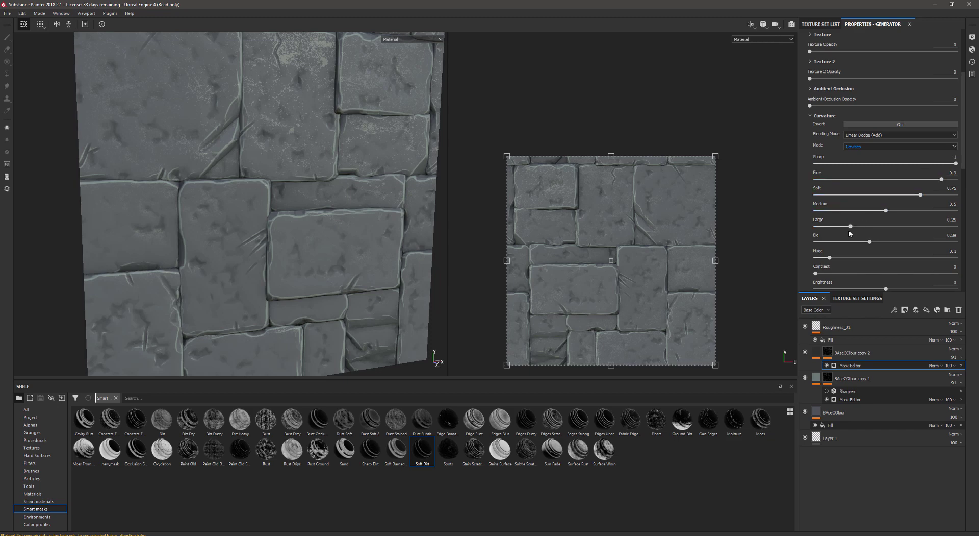
mouse_move(850, 227)
left_mouse_down()
mouse_move(875, 228)
mouse_move(866, 226)
mouse_move(870, 212)
mouse_move(845, 213)
left_mouse_up()
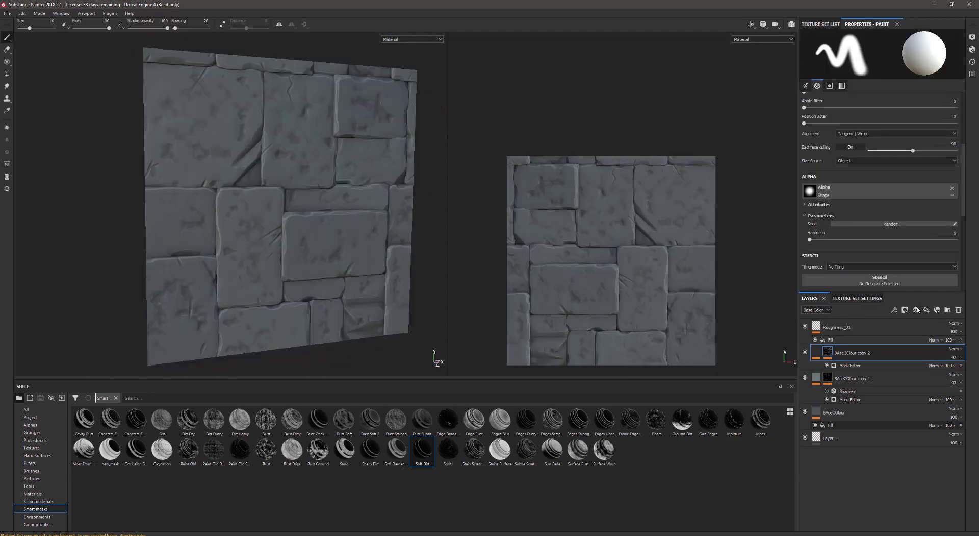
Add a new Layer 2 with a fill effect coloured very dark grey
left_click(926, 310)
right_click(847, 351)
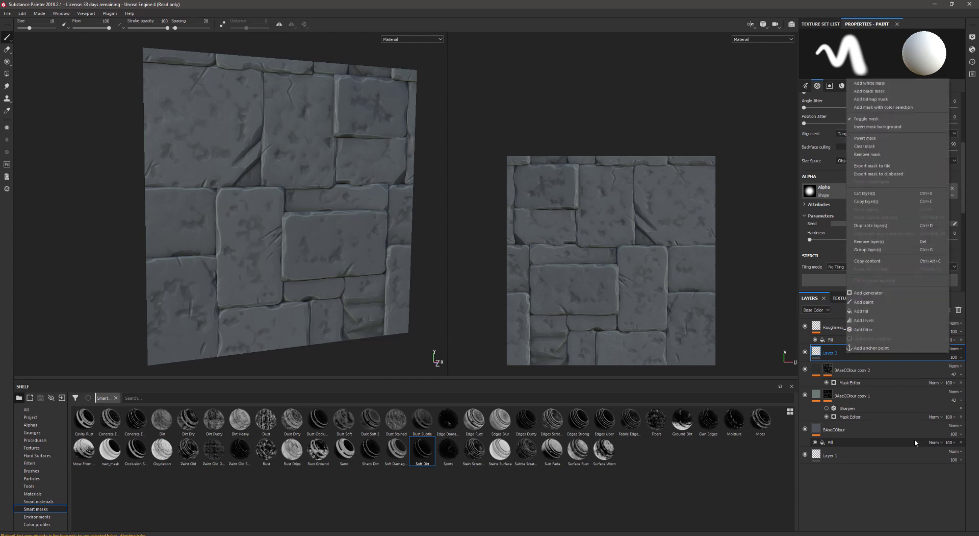
left_click(834, 353)
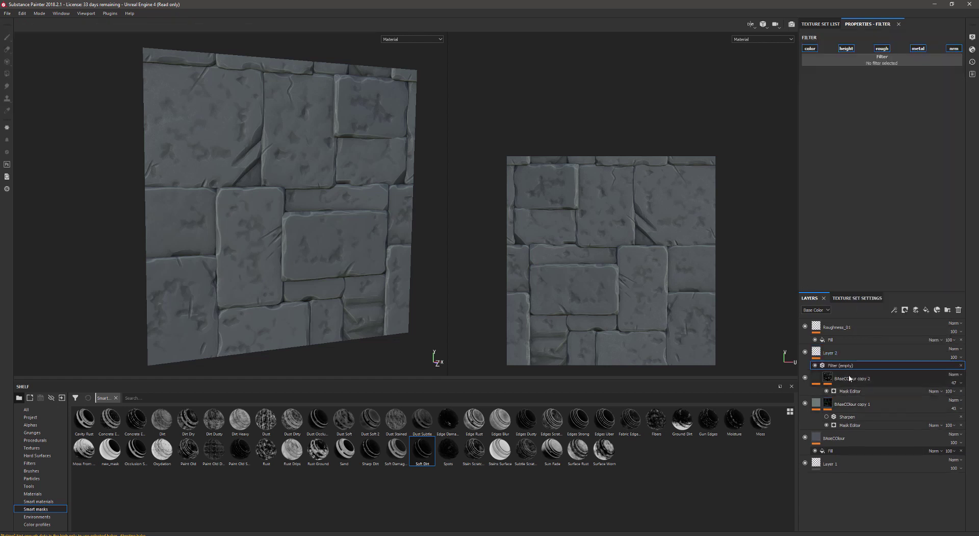
right_click(834, 353)
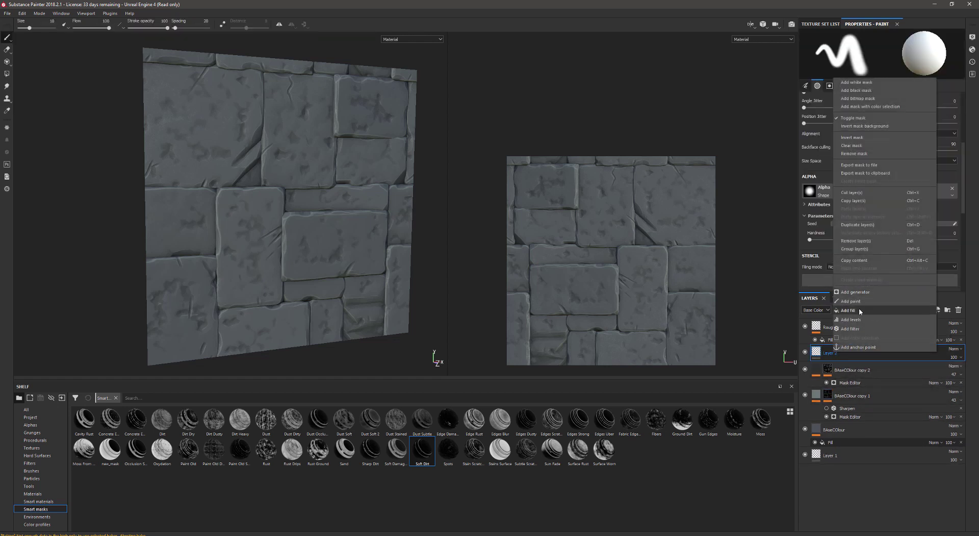
left_click(859, 261)
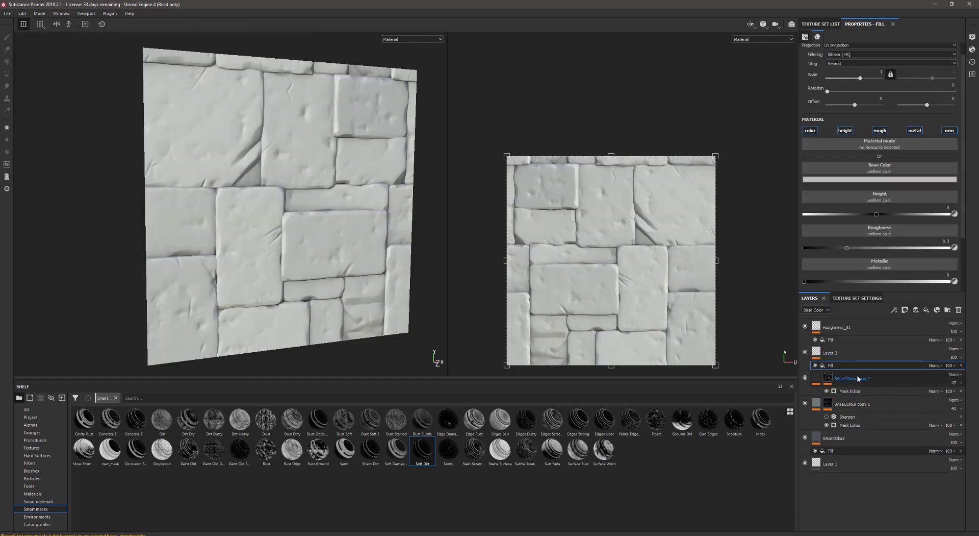
left_click(878, 179)
left_click_drag(912, 240, 941, 255)
left_click(842, 352)
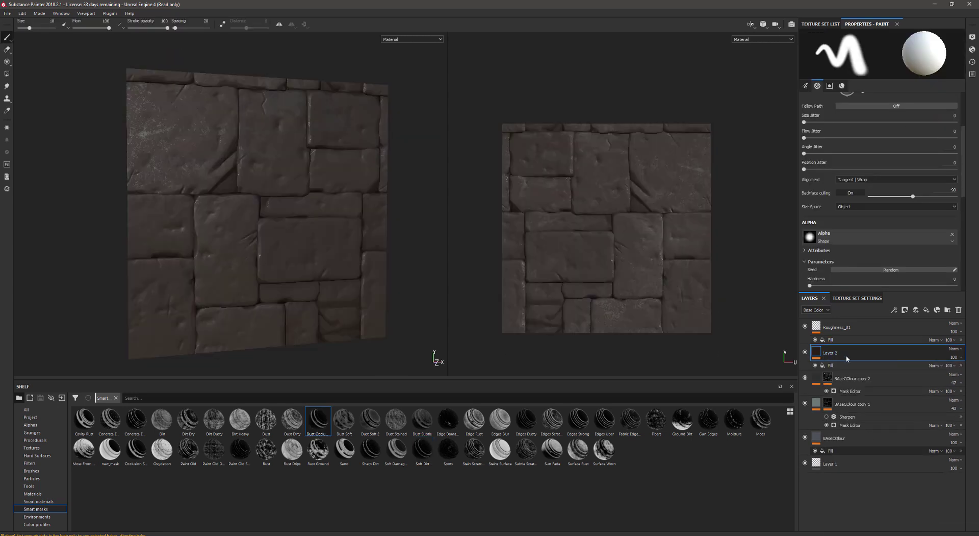
Mask Layer 2 with the Dust Occlusion smart mask
left_click_drag(321, 221, 331, 220, "alt")
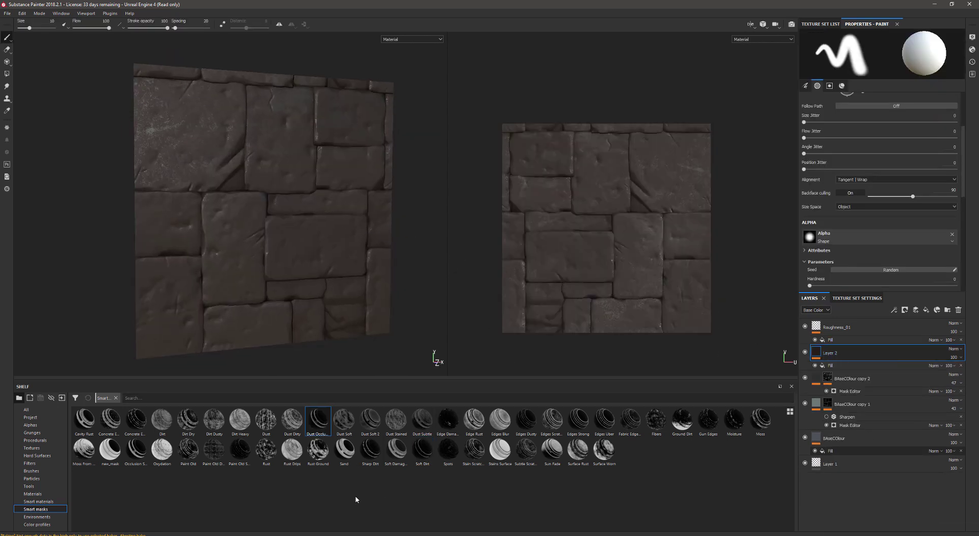
left_click_drag(313, 423, 884, 352)
left_click_drag(306, 201, 264, 193, "alt")
Set Layer 2's Dirt generator to Dirt Level 0.39, Dirt Contrast 0.56 and Grunge Amount 0.44
left_click(840, 366)
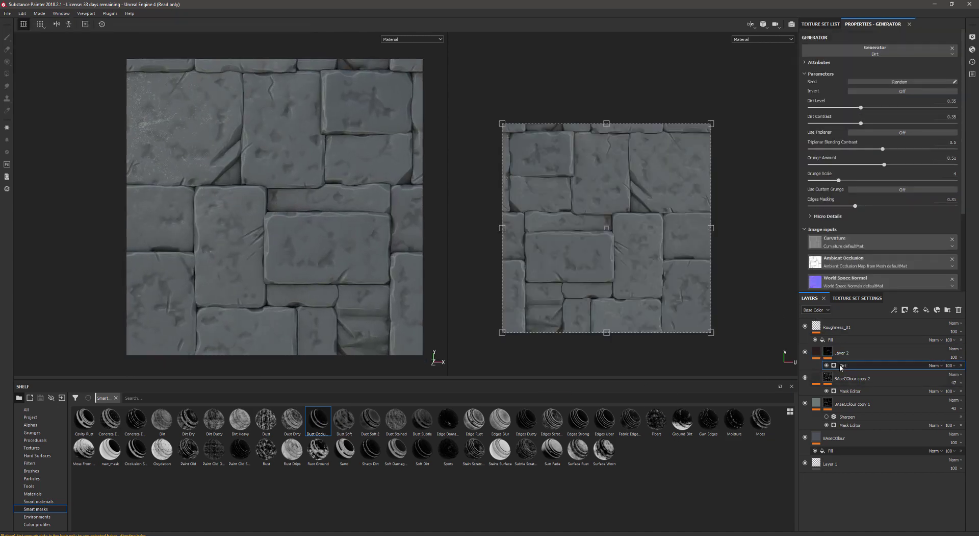
left_click_drag(861, 108, 870, 108)
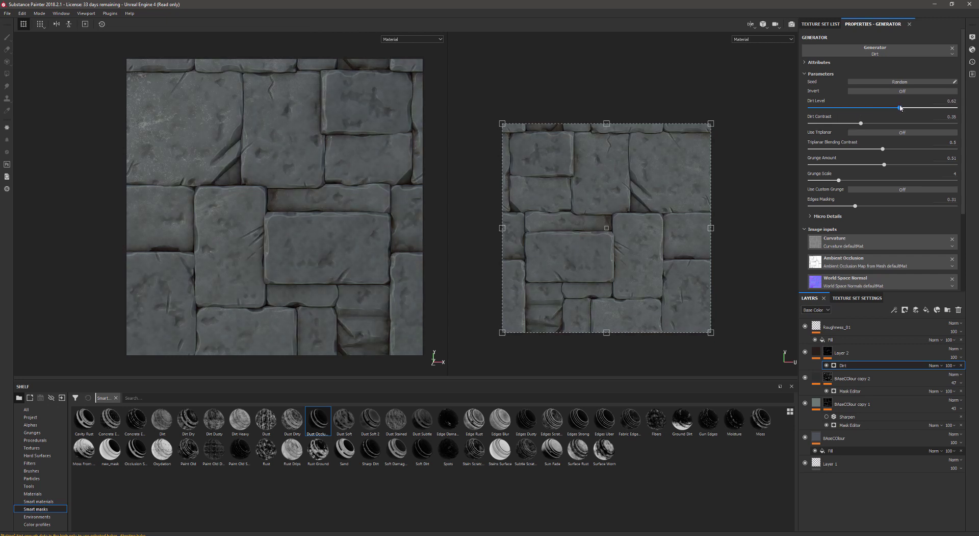
left_click_drag(898, 108, 892, 124)
left_click_drag(884, 164, 849, 166)
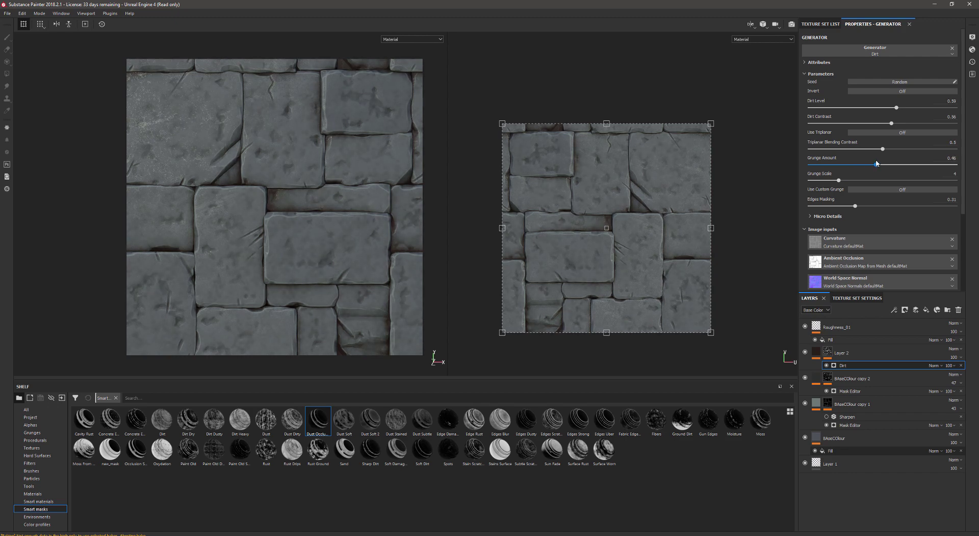
left_click_drag(875, 163, 874, 164)
left_click_drag(347, 178, 298, 179, "alt")
Toggle Layer 2's visibility to compare the stones with and without dirt
left_click(805, 352)
left_click(806, 353)
left_click(806, 352)
left_click(805, 352)
left_click(805, 352)
left_click(806, 352)
left_click(806, 352)
left_click(806, 353)
left_click_drag(350, 282, 454, 278, "alt")
left_click_drag(332, 241, 465, 223, "alt")
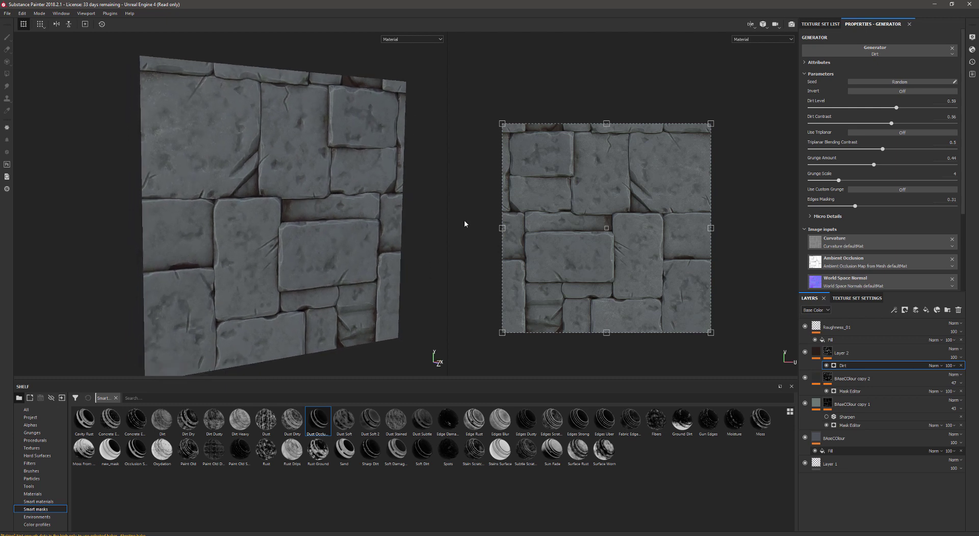
right_click(850, 367)
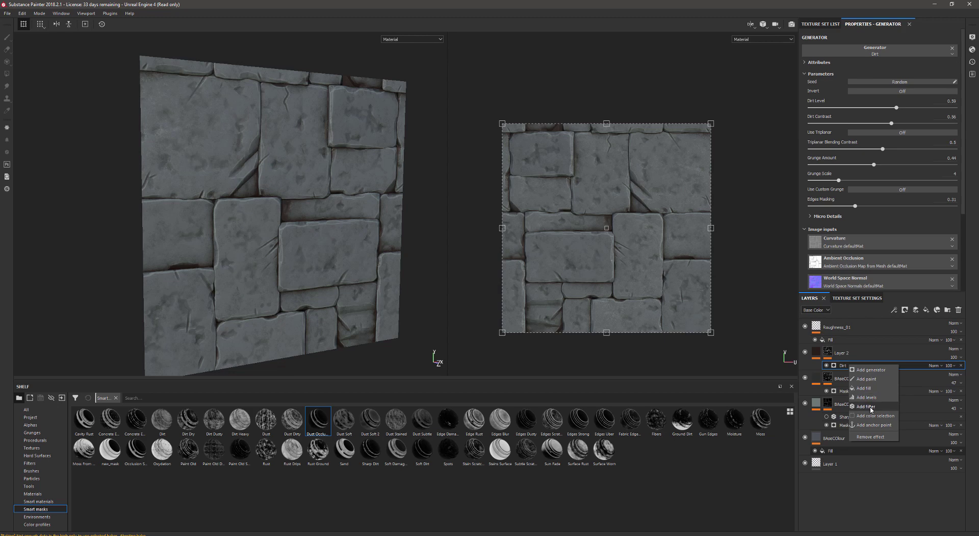
Add a Blur filter at 0.33 intensity to Layer 2's dirt mask
left_click(866, 406)
left_click(883, 50)
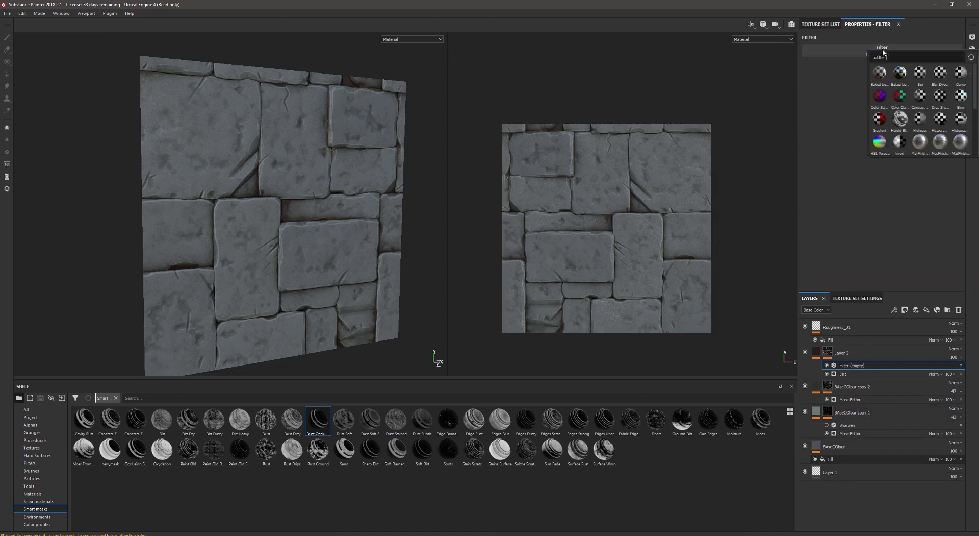
left_click(920, 74)
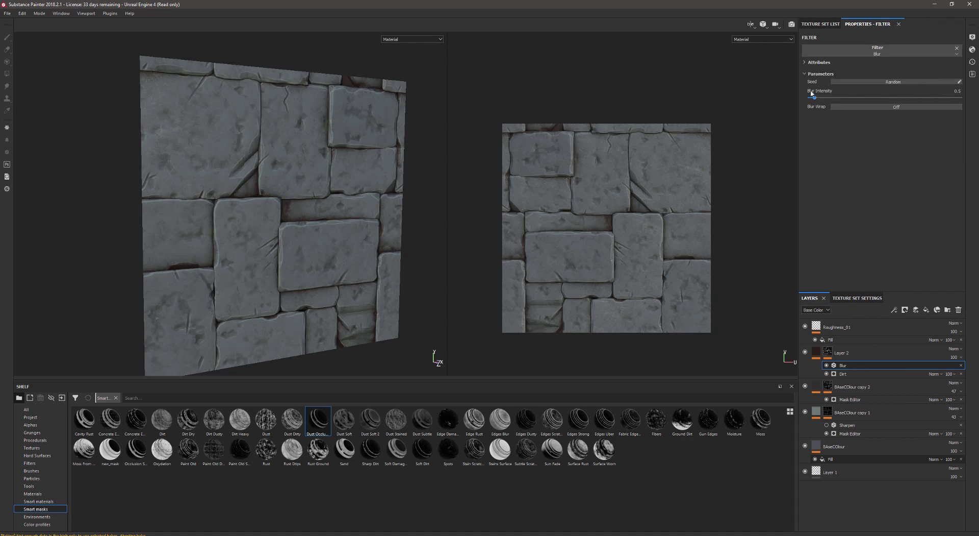
left_click_drag(817, 98, 817, 98)
left_click_drag(347, 209, 372, 286, "alt")
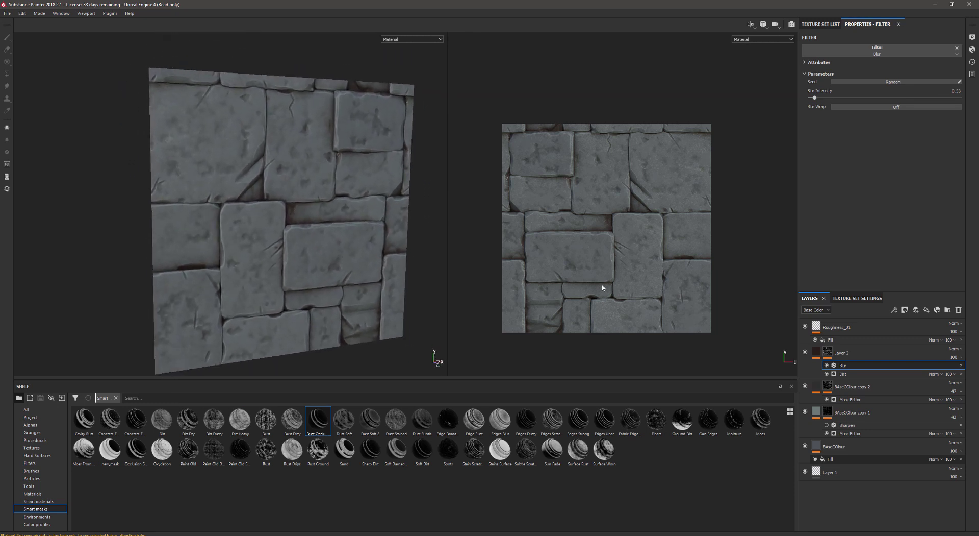
Shift the BaseColour fill's colour to a bluer grey
left_click(836, 458)
left_click(850, 196)
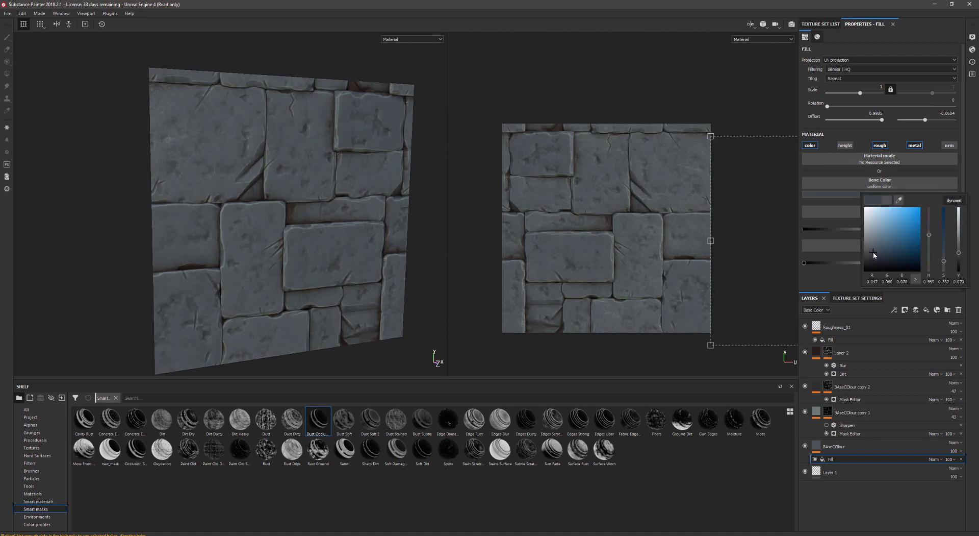
left_click_drag(375, 179, 418, 189, "alt")
scroll(885, 255, "down", 1)
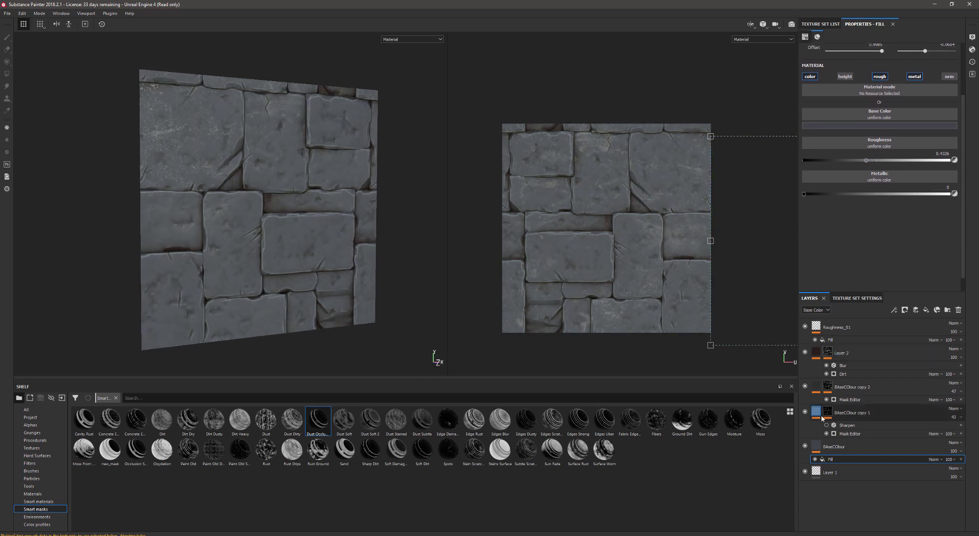
Duplicate the BaseColour layer and make the copy's fill a darker, bluer near-black
right_click(836, 447)
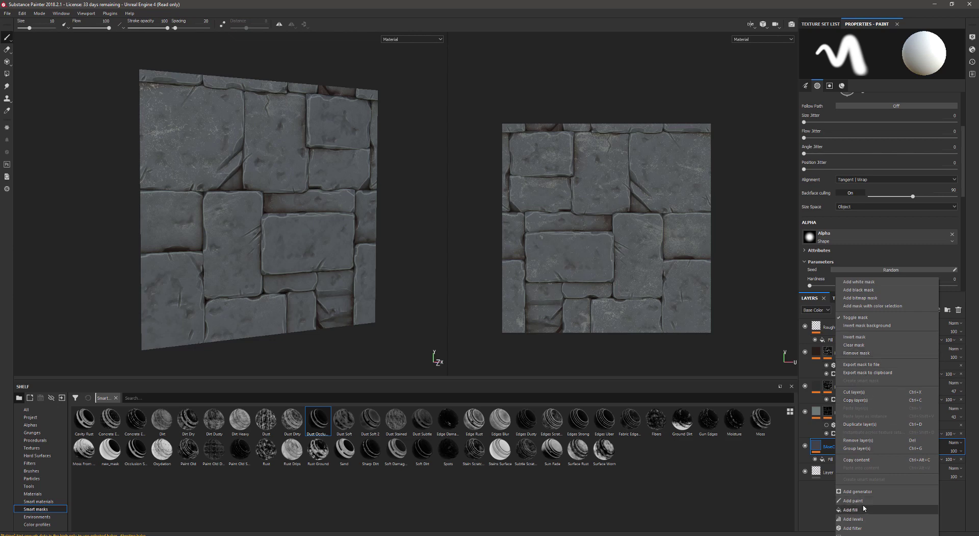
left_click(857, 424)
left_click(849, 458)
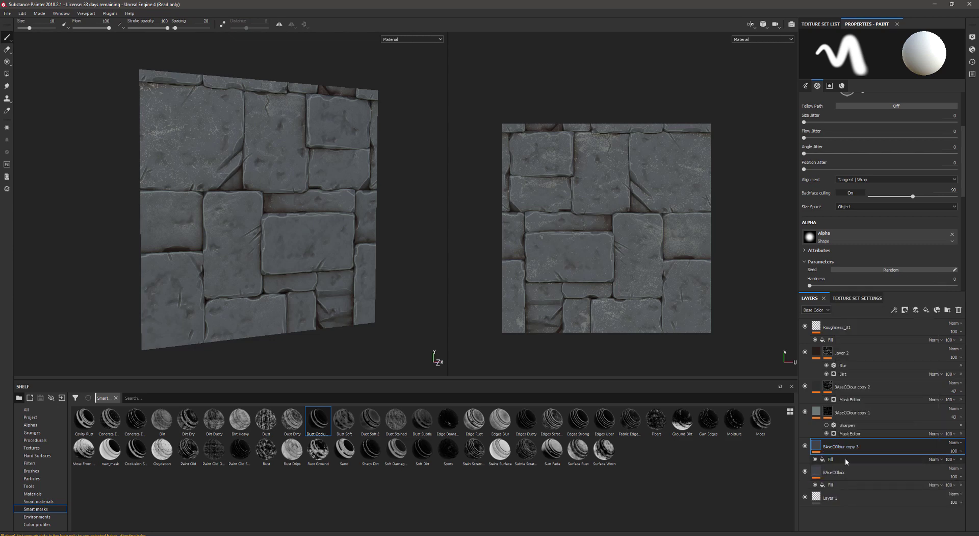
left_click(869, 125)
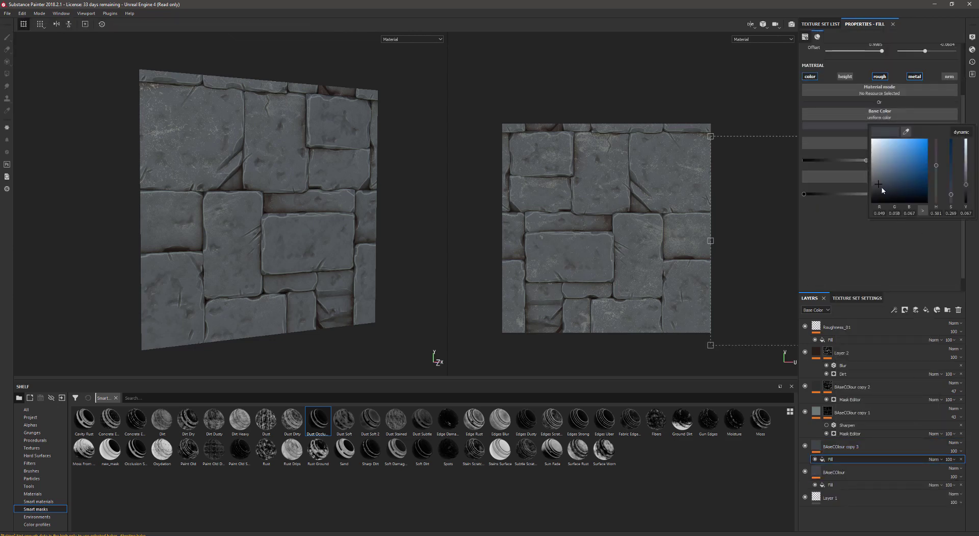
left_click_drag(883, 189, 886, 188)
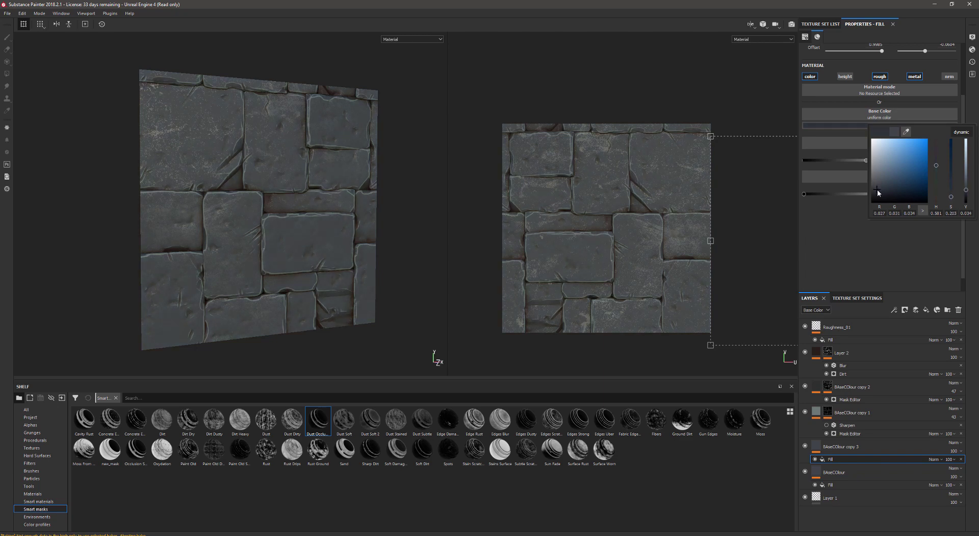
Add a black mask to BAseCOlour copy 3 so the duplicate is hidden
right_click(837, 446)
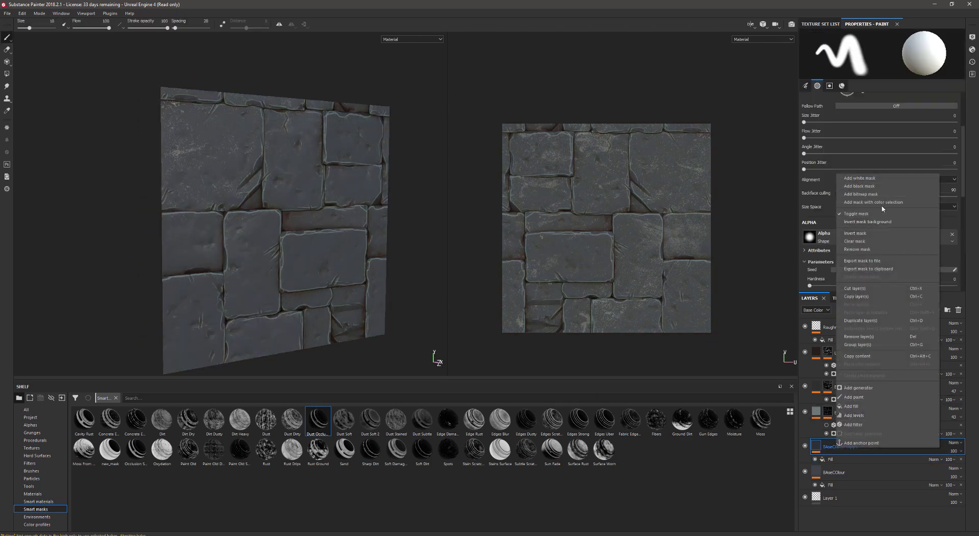
left_click(868, 186)
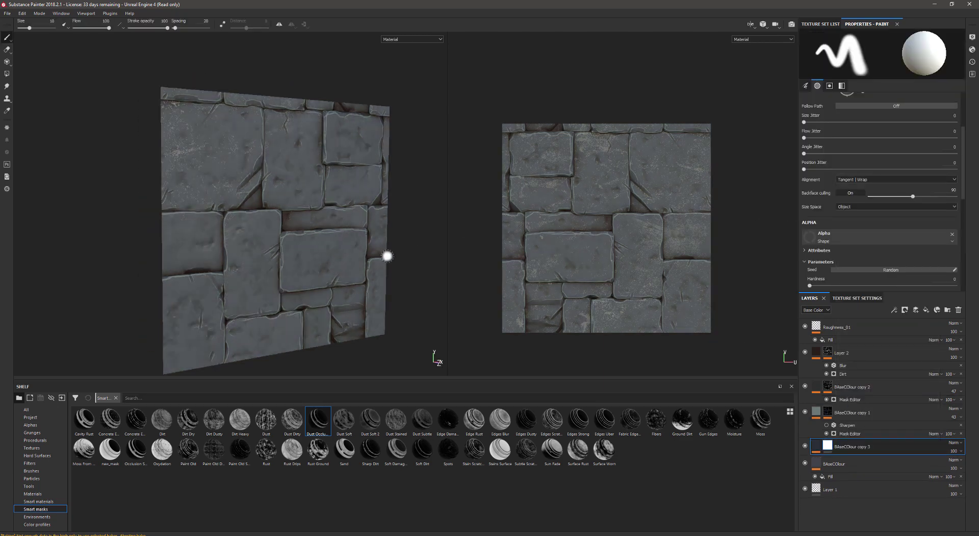
key("f")
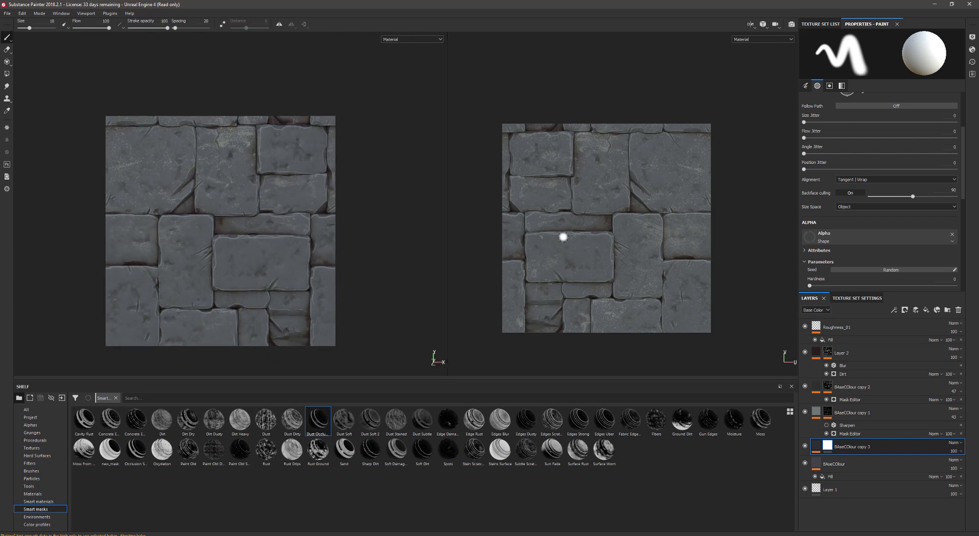
scroll(564, 237, "up", 5)
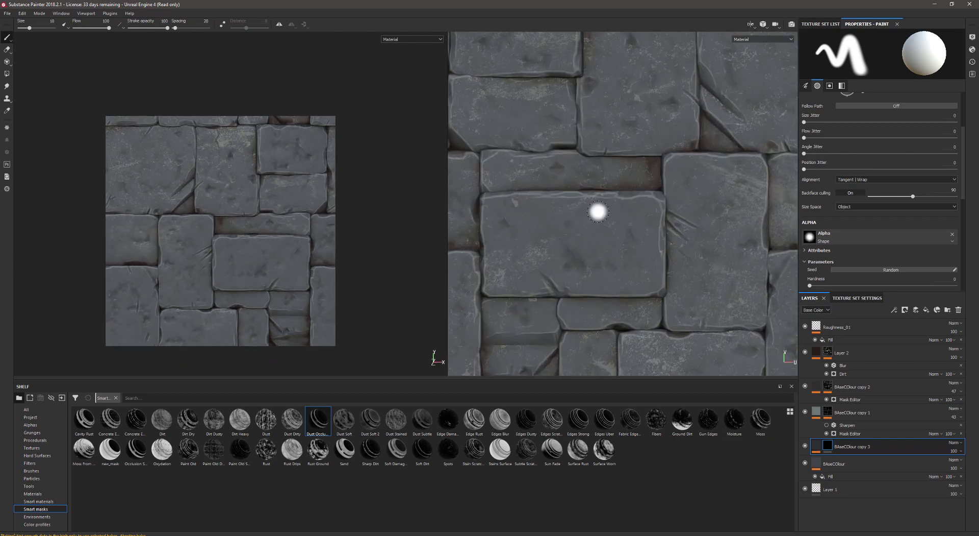
Add a paint effect to the copy's mask and paint the colour onto selected bricks with a small brush
right_click(856, 448)
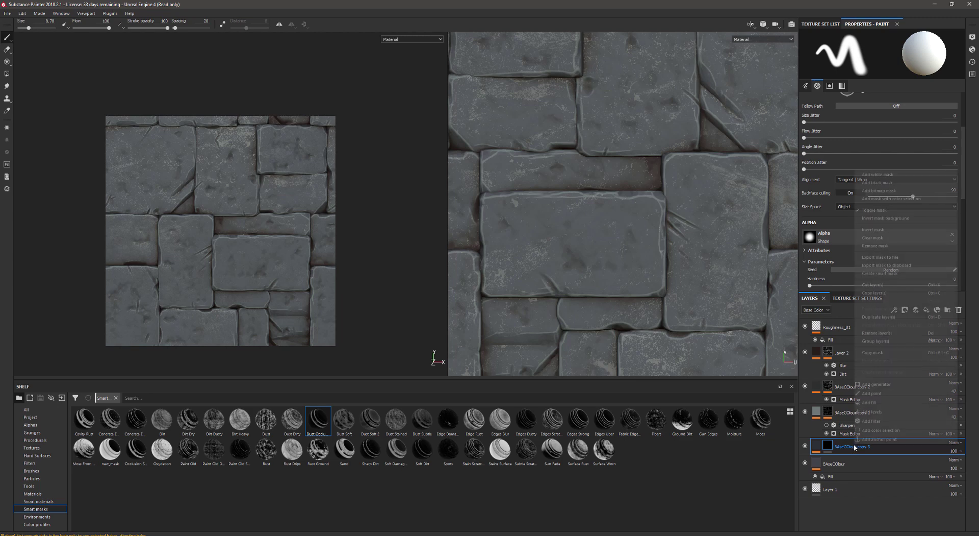
left_click(889, 391)
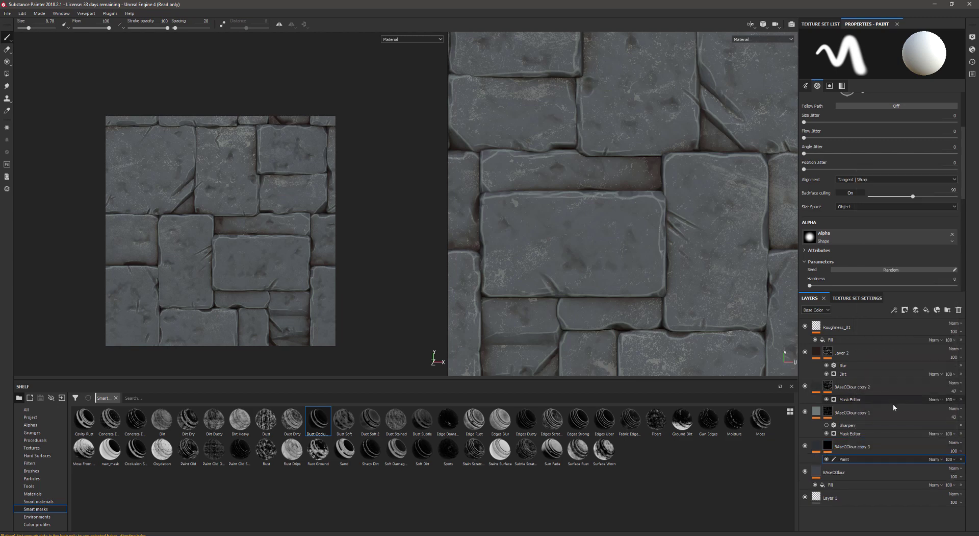
left_click_drag(963, 184, 958, 253)
mouse_move(560, 225)
left_mouse_down()
mouse_move(535, 229)
mouse_move(531, 207)
mouse_move(500, 205)
left_mouse_up()
right_click_drag(491, 203, 494, 198, "ctrl")
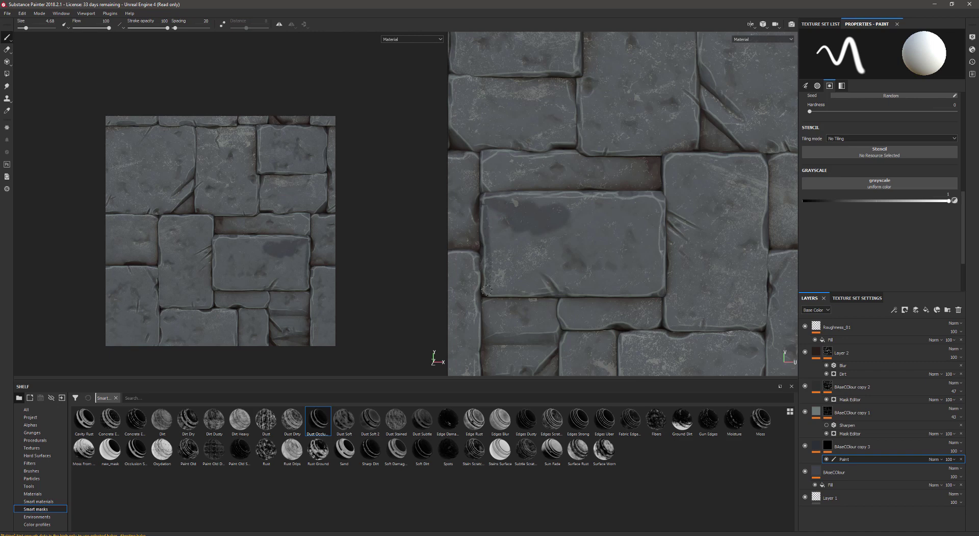
mouse_move(487, 289)
left_mouse_down()
mouse_move(647, 292)
mouse_move(658, 197)
left_mouse_up()
right_click_drag(514, 225, 520, 225, "ctrl")
mouse_move(520, 225)
left_mouse_down("alt")
mouse_move(600, 155)
mouse_move(571, 184)
left_mouse_up("alt")
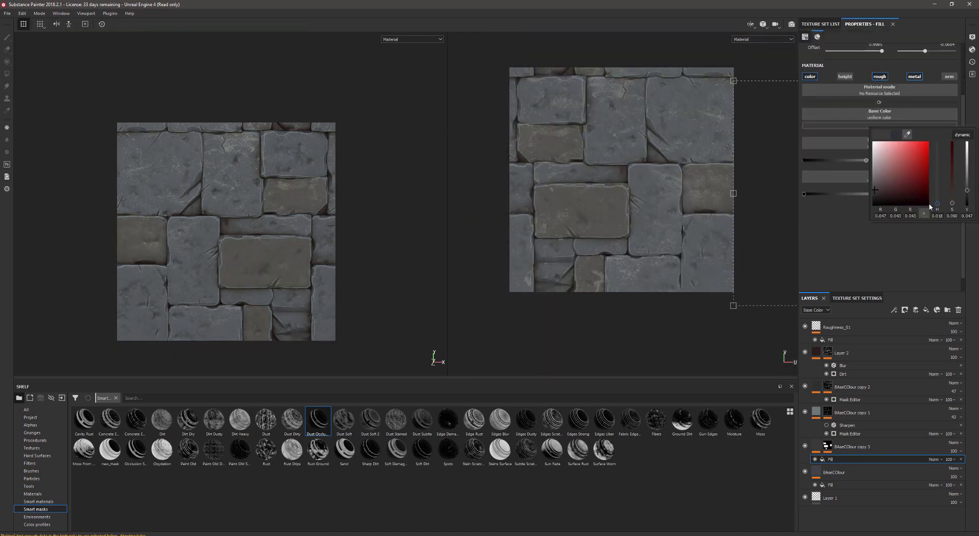
Shift the painted brick tint toward orange-brown and set the layer opacity to 67
left_click_drag(930, 207, 930, 205)
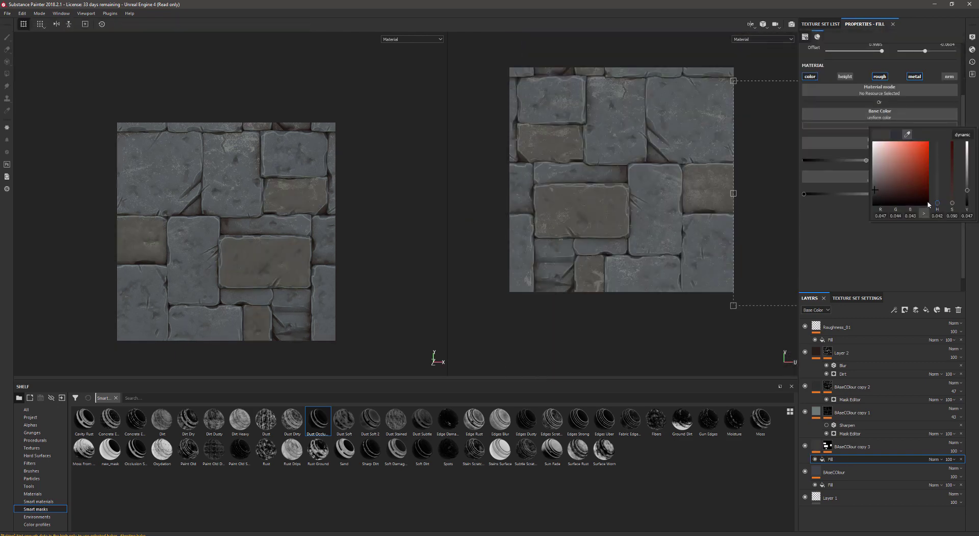
left_click(958, 452)
mouse_move(973, 466)
left_mouse_down()
mouse_move(956, 467)
mouse_move(965, 468)
left_mouse_up()
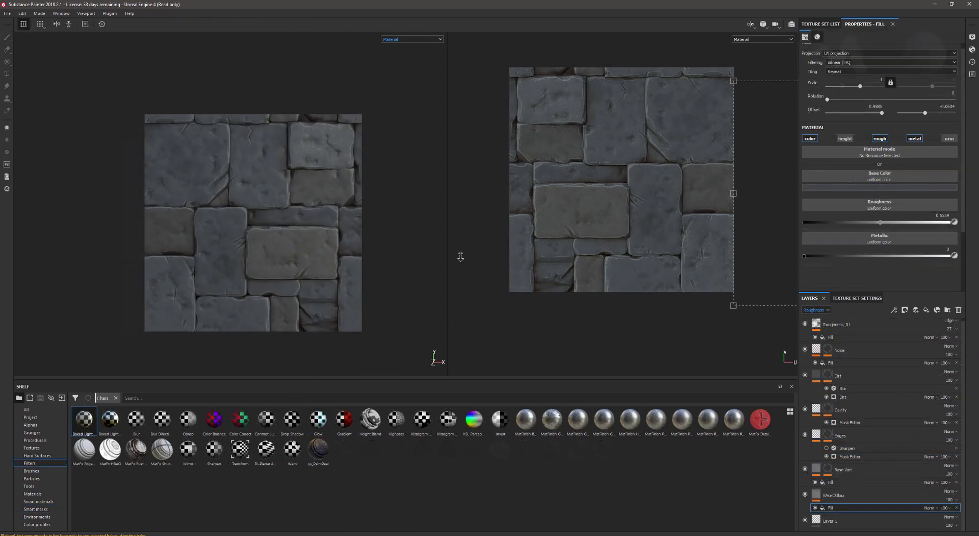
left_click_drag(440, 254, 437, 235, "alt")
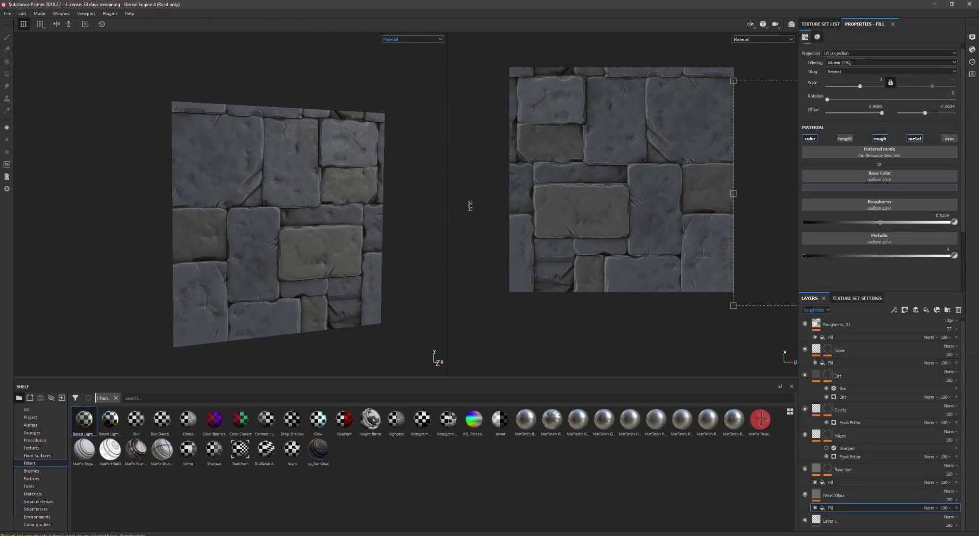
Review the Export Textures settings for the stone-brick material, then close the dialog
left_click(406, 261)
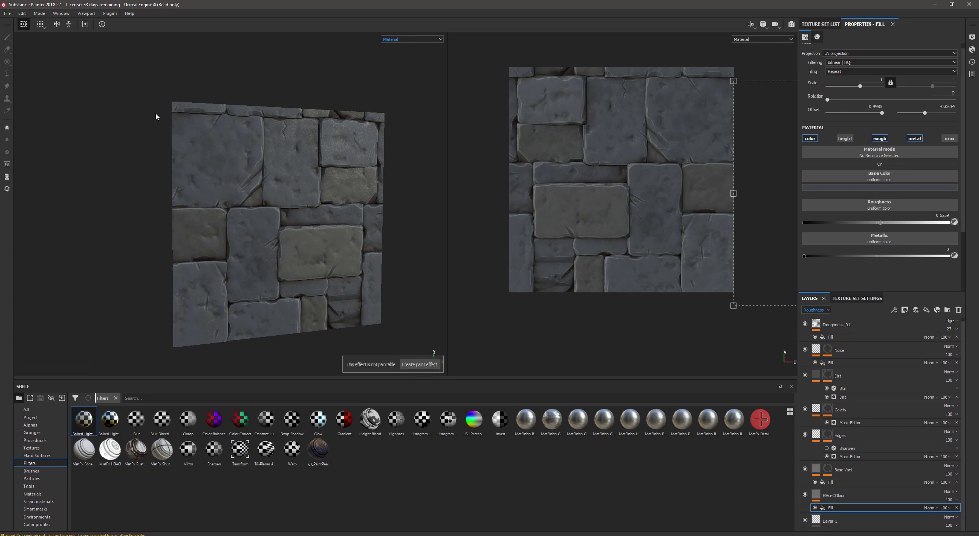
left_click(7, 14)
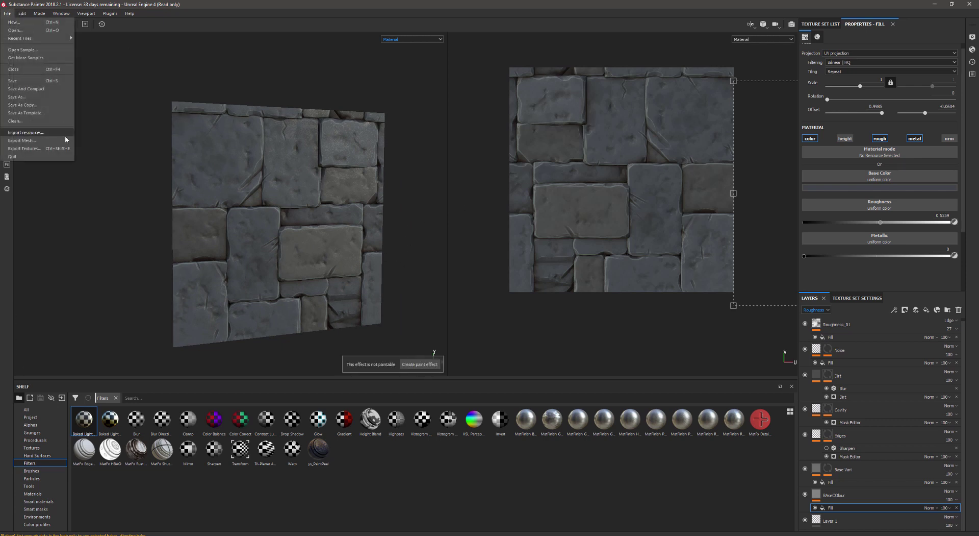
left_click(24, 149)
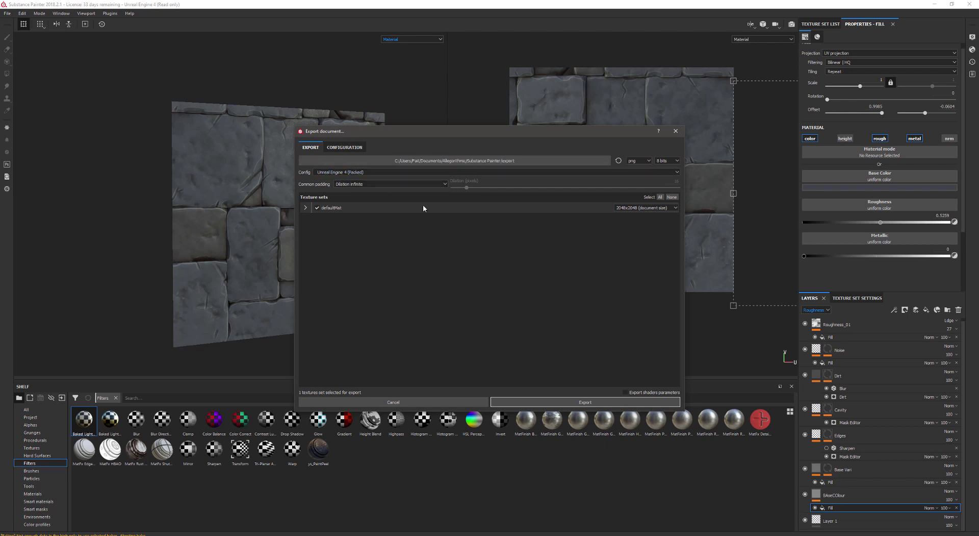
left_click(676, 131)
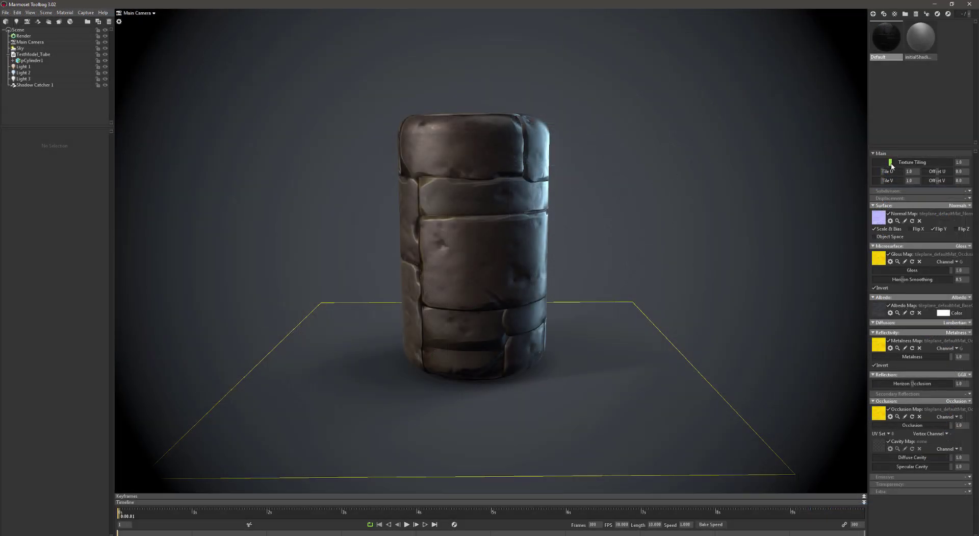
Raise the material's Texture Tiling from 1.0 to 3.648 and orbit the cylinder to check the bricks tile seamlessly
left_click_drag(890, 162, 900, 161)
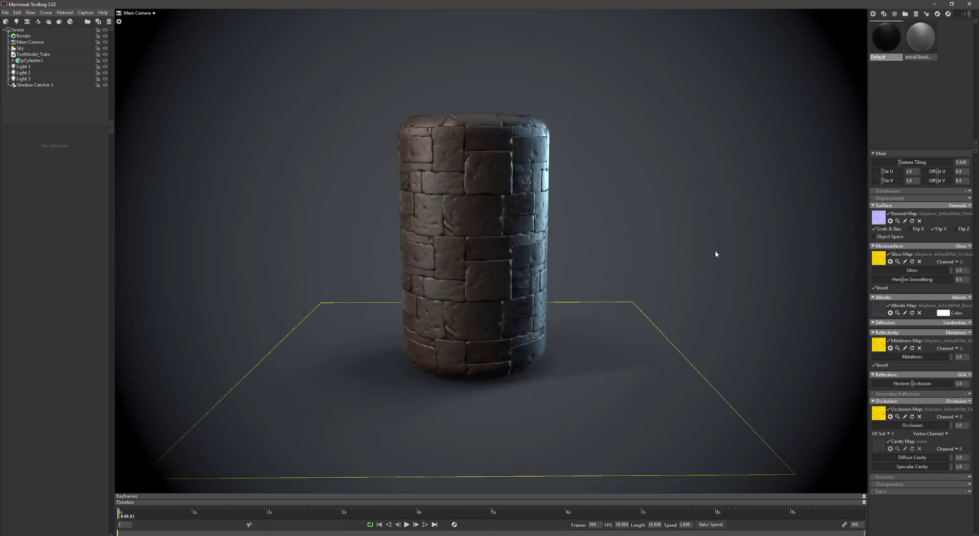
left_click_drag(628, 257, 474, 245)
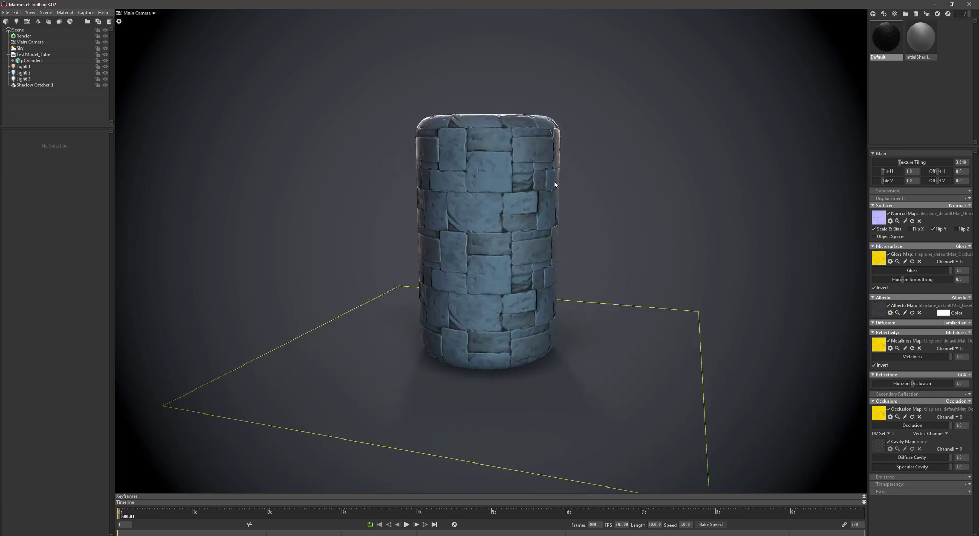
left_click_drag(609, 223, 780, 241)
left_click_drag(603, 150, 664, 168)
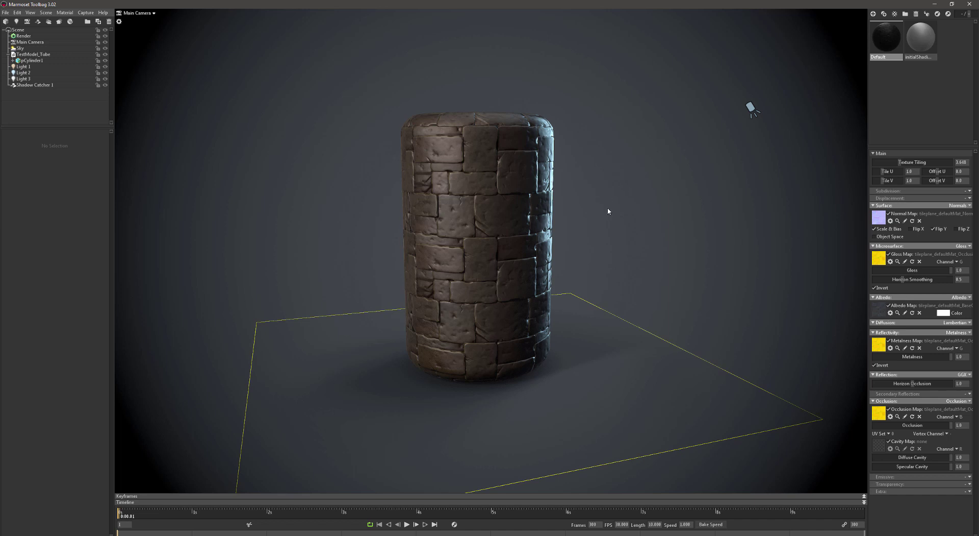
mouse_move(607, 213)
left_mouse_down()
mouse_move(561, 217)
mouse_move(595, 201)
left_mouse_up()
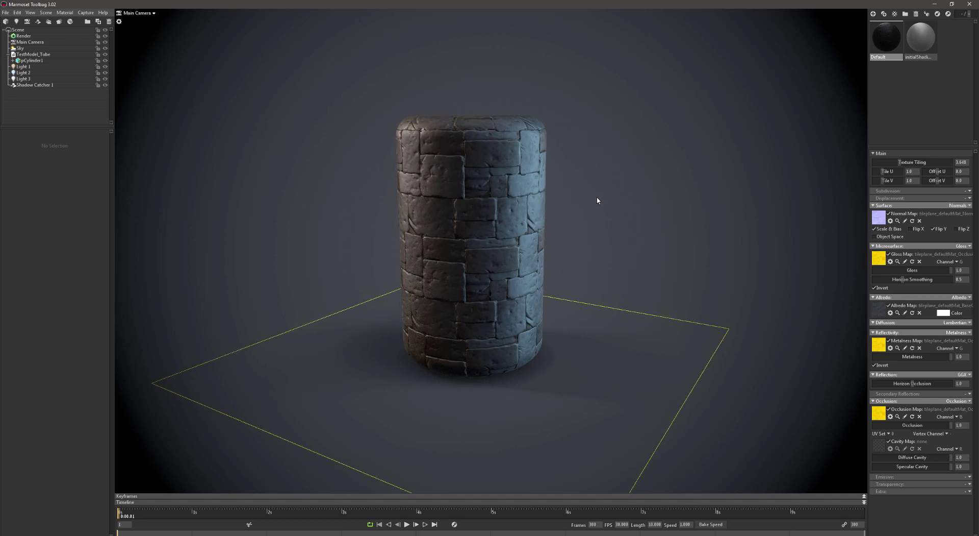